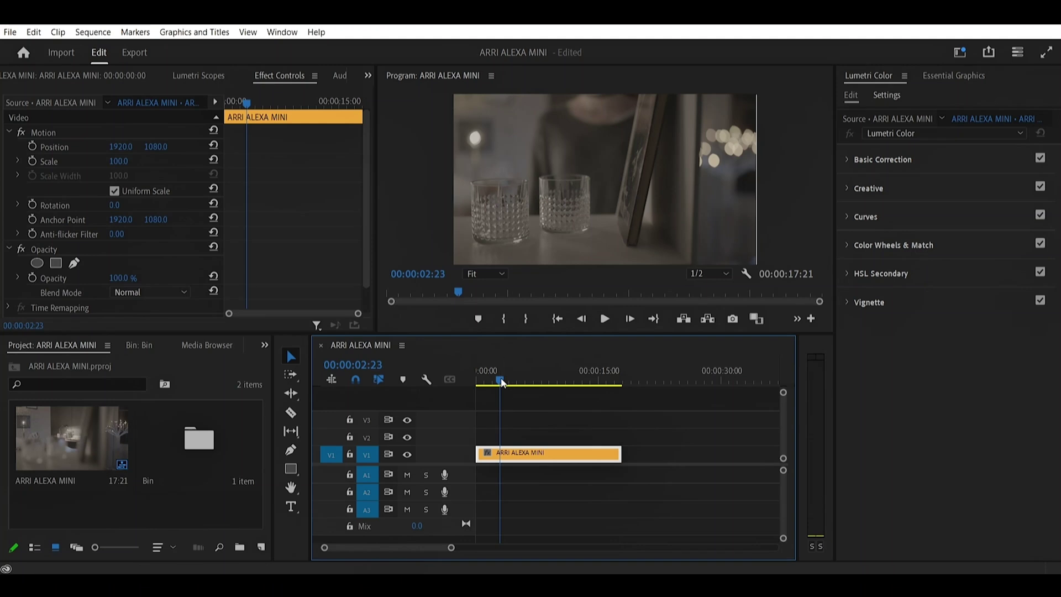
Step: Review the ARRI ALEXA MINI footage and play the sofa shot enlarged, stopping at 00:00:13:22
{"action": "left_click_drag", "start_coordinate": [503, 382], "coordinate": [514, 382]}
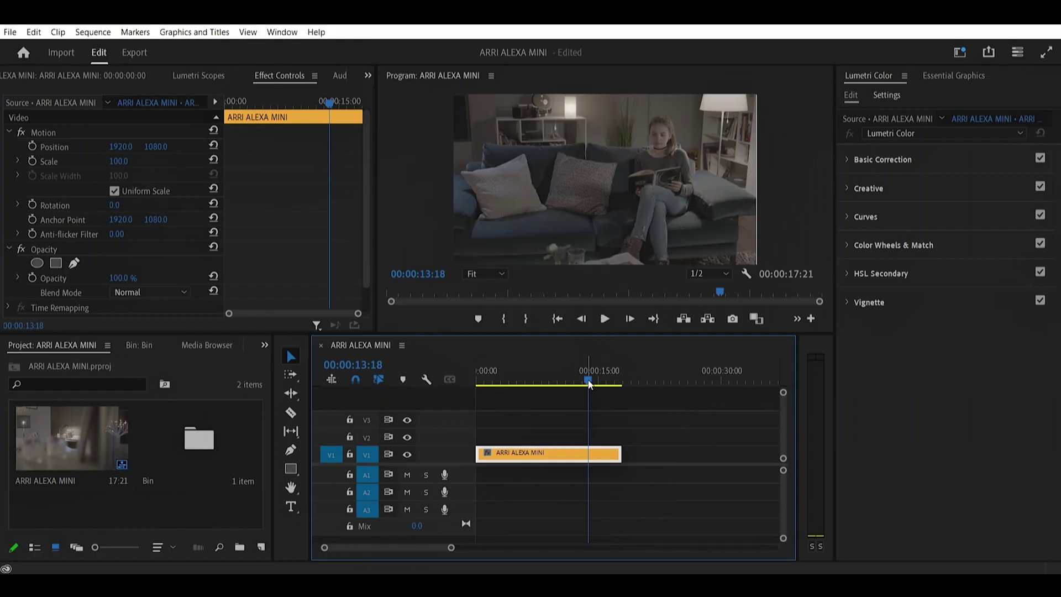
{"action": "left_click_drag", "start_coordinate": [589, 384], "coordinate": [587, 384]}
{"action": "key", "text": "grave"}
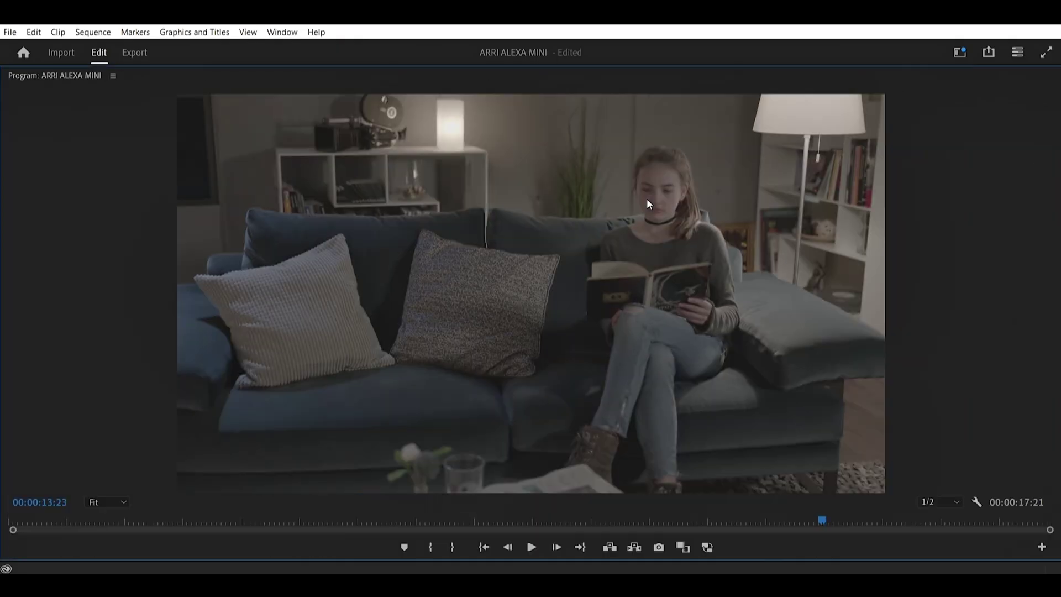
{"action": "key", "text": "space"}
{"action": "key", "text": "space"}
{"action": "key", "text": "grave"}
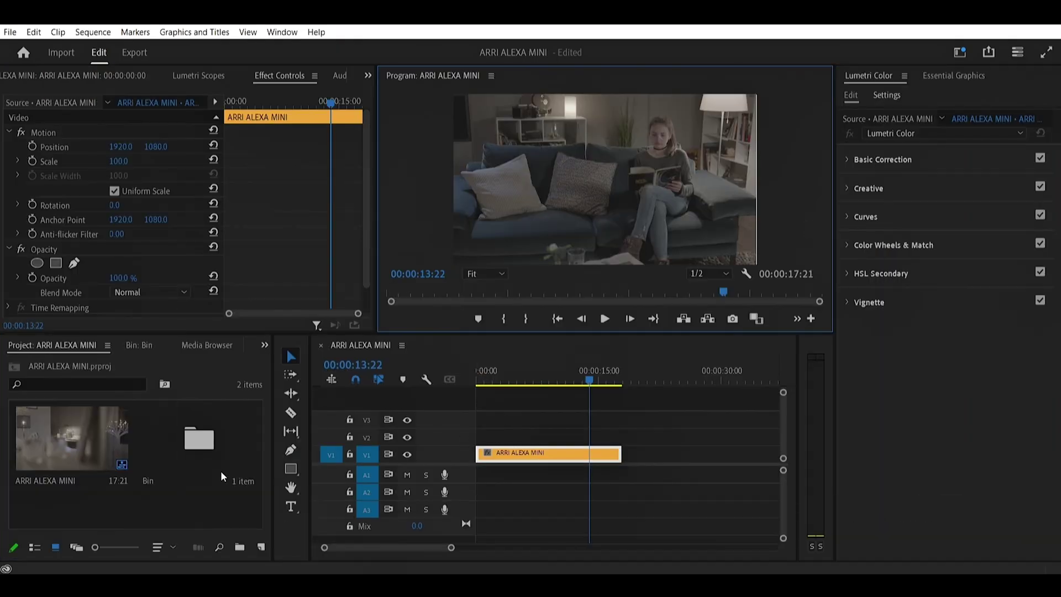
Step: Create a 3840 x 2160, 24.00 fps adjustment layer and place it on V2 over the full length of the ARRI ALEXA MINI clip
{"action": "left_click", "coordinate": [261, 547]}
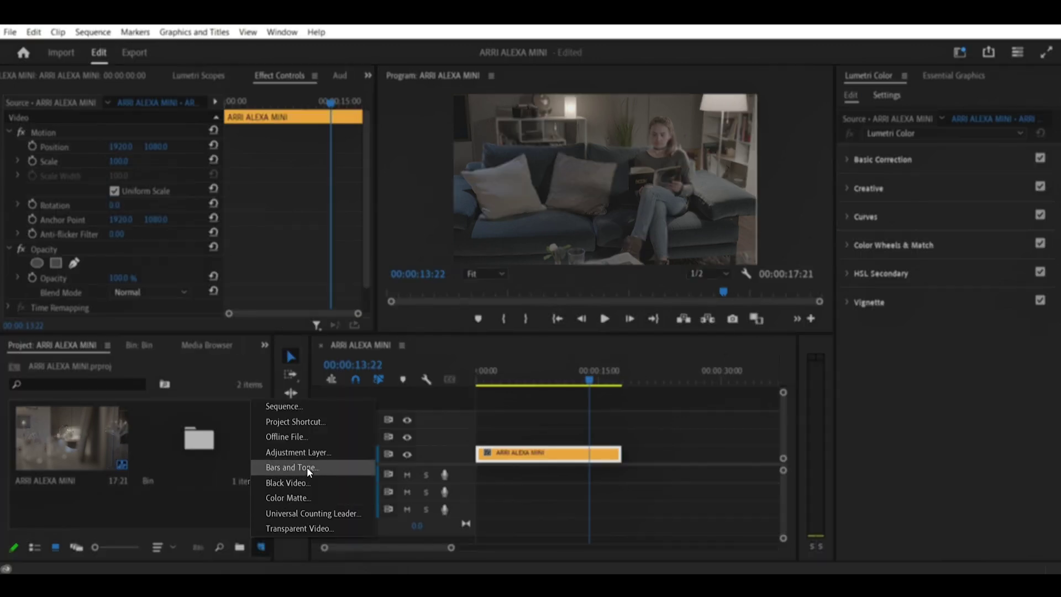
{"action": "left_click", "coordinate": [329, 452]}
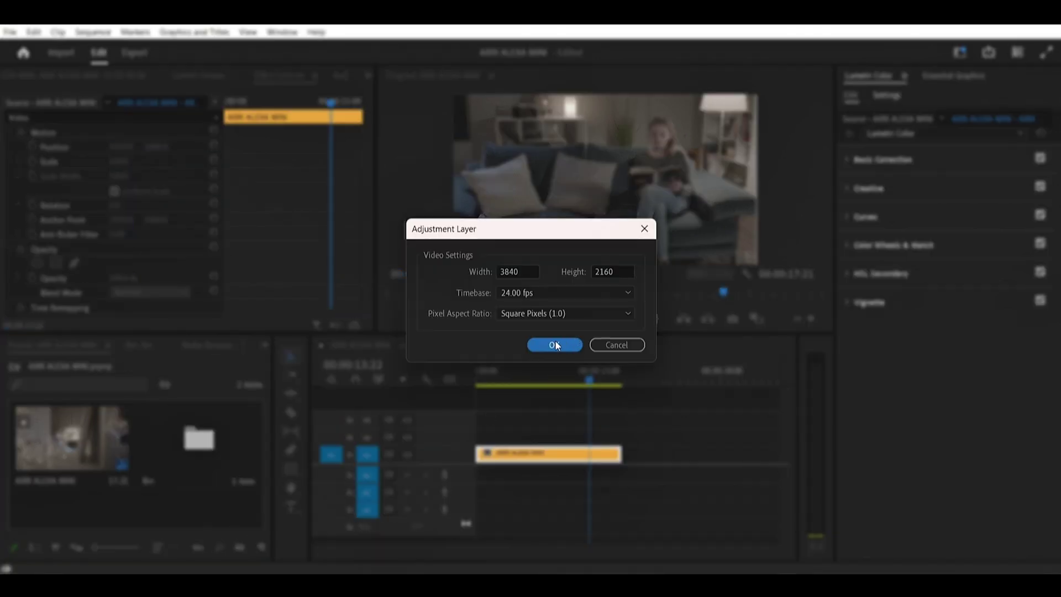
{"action": "left_click", "coordinate": [554, 345]}
{"action": "left_click_drag", "start_coordinate": [69, 475], "coordinate": [617, 425]}
Step: Change the label colour of the adjustment layer on V2 from yellow to a purple shade
{"action": "right_click", "coordinate": [569, 437]}
{"action": "mouse_move", "coordinate": [671, 380]}
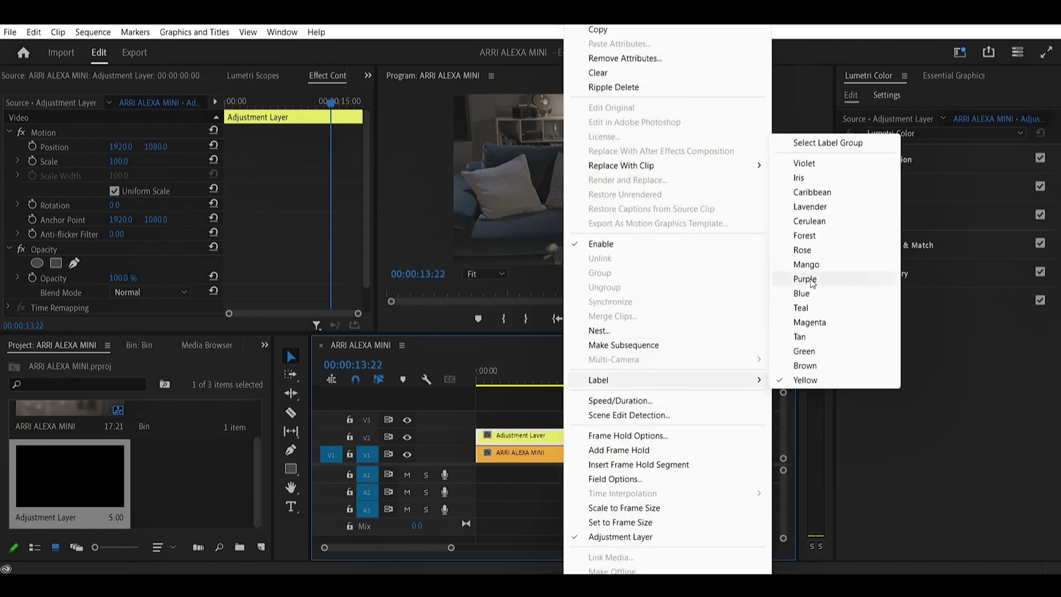
{"action": "left_click", "coordinate": [818, 221]}
Step: Switch the layout to the Color workspace
{"action": "left_click", "coordinate": [283, 33]}
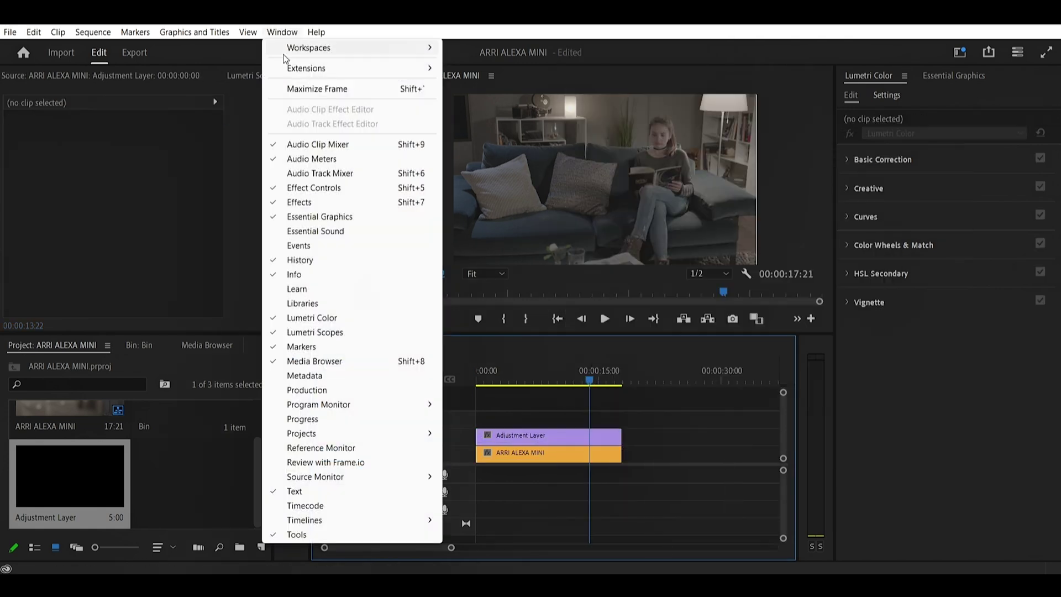
{"action": "mouse_move", "coordinate": [430, 48]}
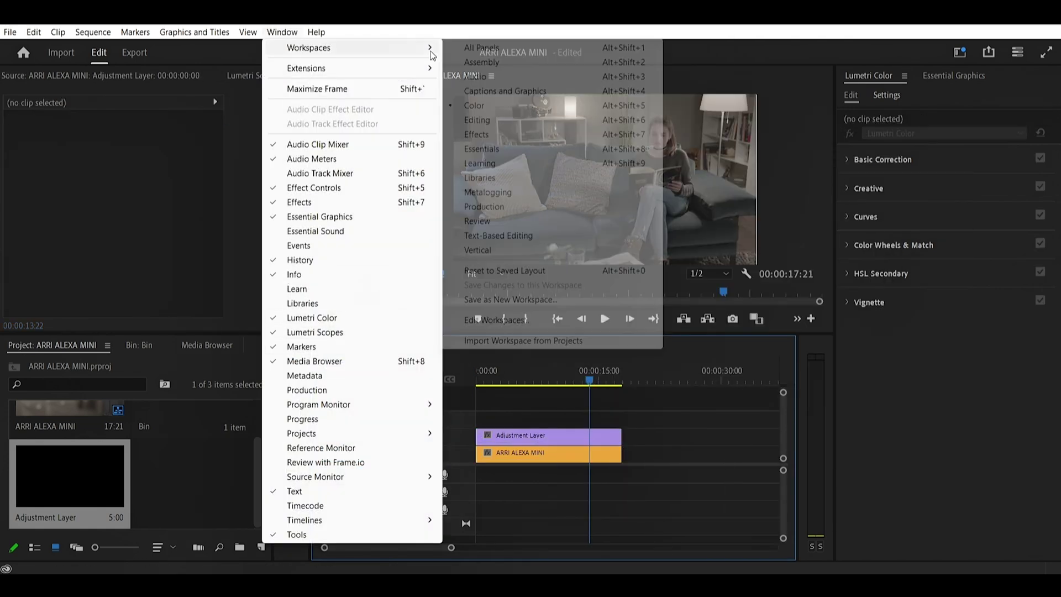
{"action": "left_click", "coordinate": [474, 105]}
Step: In the adjustment layer's Basic Correction, lower Highlights to -17.2, Shadows to -5.7, Whites to -3.2 and Blacks to -5.7
{"action": "left_click", "coordinate": [601, 441]}
{"action": "left_click", "coordinate": [829, 148]}
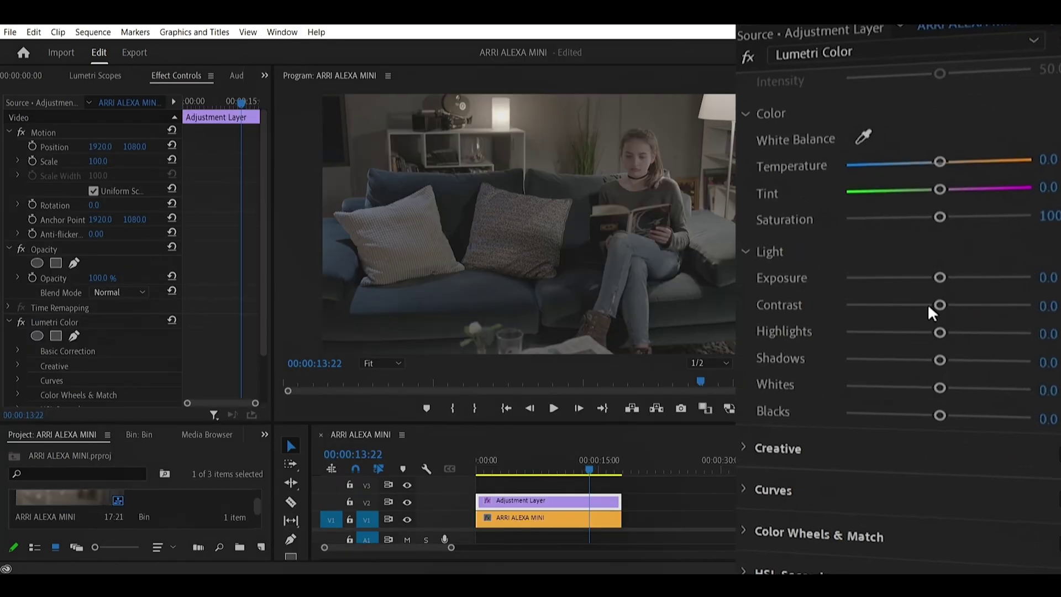
{"action": "mouse_move", "coordinate": [966, 321]}
{"action": "left_mouse_down"}
{"action": "mouse_move", "coordinate": [936, 325]}
{"action": "mouse_move", "coordinate": [956, 321]}
{"action": "mouse_move", "coordinate": [951, 341]}
{"action": "mouse_move", "coordinate": [962, 339]}
{"action": "left_mouse_up"}
{"action": "left_click", "coordinate": [850, 134]}
{"action": "left_click", "coordinate": [850, 135]}
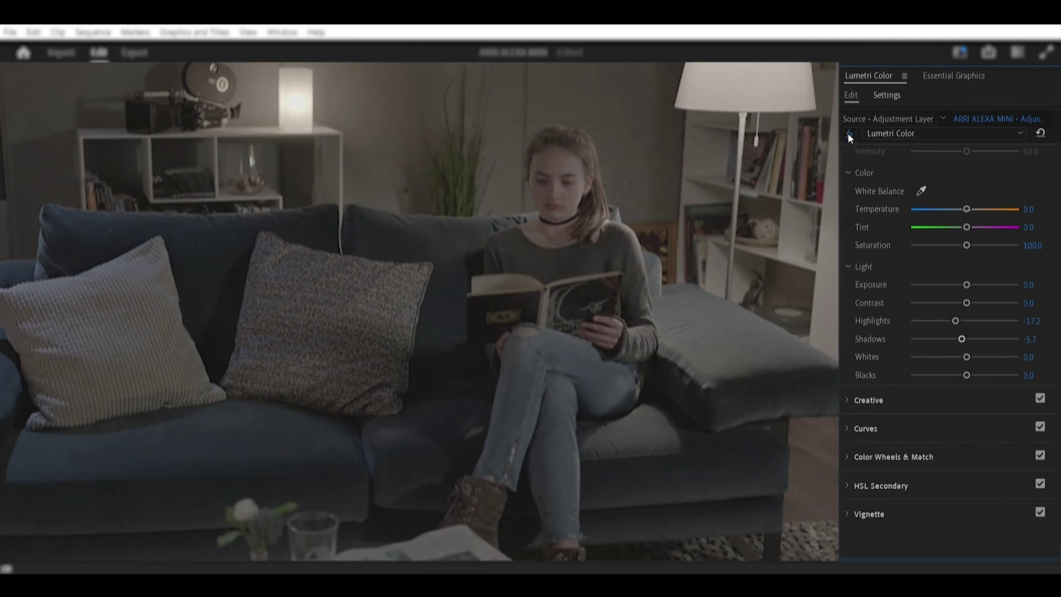
{"action": "mouse_move", "coordinate": [966, 358]}
{"action": "left_mouse_down"}
{"action": "mouse_move", "coordinate": [951, 355]}
{"action": "mouse_move", "coordinate": [965, 359]}
{"action": "mouse_move", "coordinate": [962, 377]}
{"action": "left_mouse_up"}
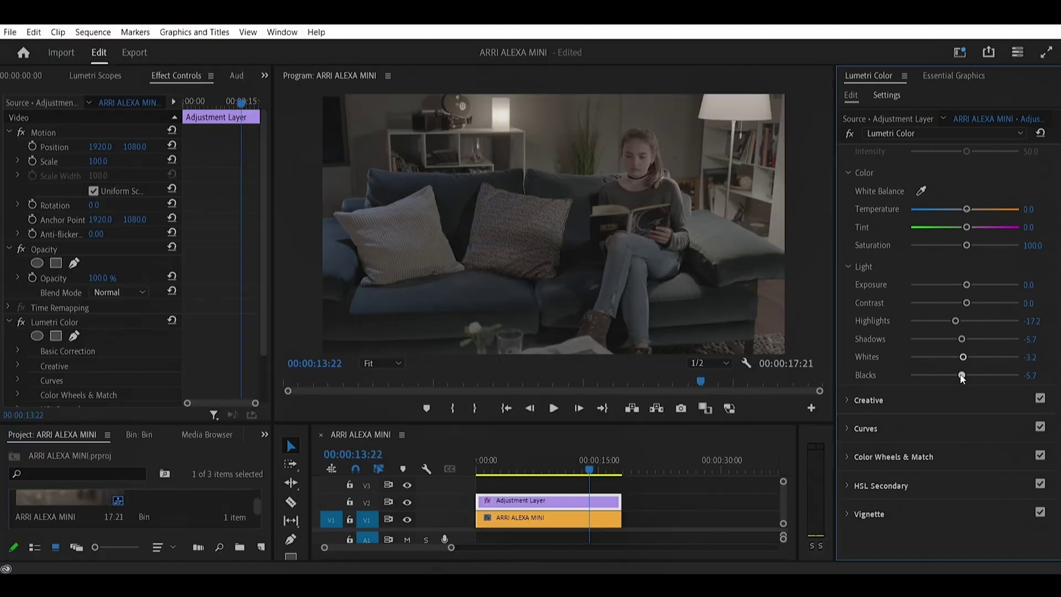
Step: Set the Saturation in the Creative adjustments to 119
{"action": "left_click", "coordinate": [849, 405]}
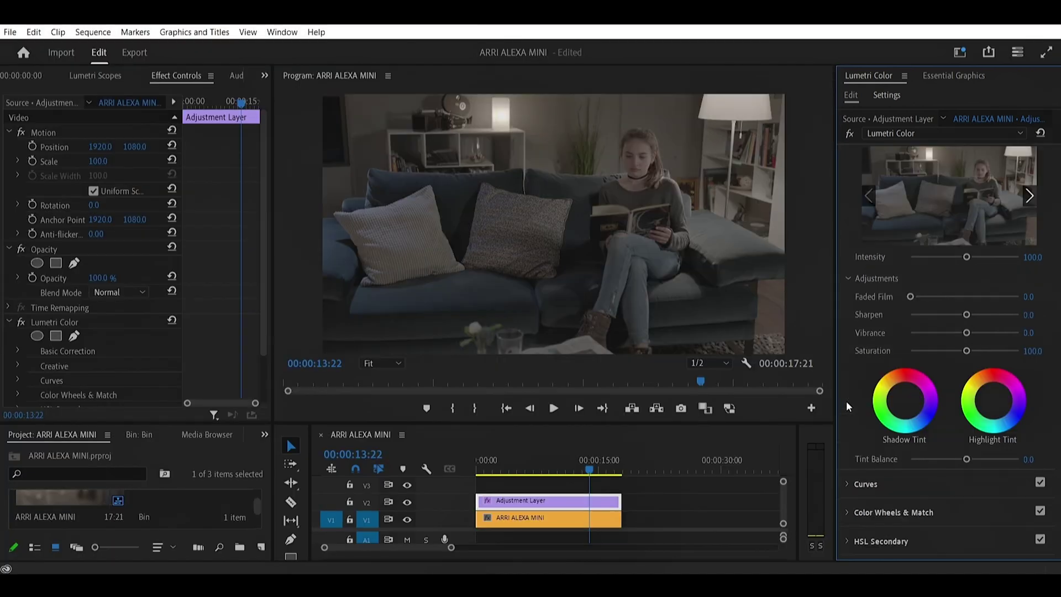
{"action": "left_click_drag", "start_coordinate": [967, 351], "coordinate": [976, 353]}
{"action": "left_click", "coordinate": [1033, 351]}
{"action": "type", "text": "119"}
{"action": "key", "text": "Return"}
Step: Add three control points to the white RGB curve at its quarter, middle and three-quarter grid intersections
{"action": "scroll", "coordinate": [946, 433], "scroll_direction": "down", "scroll_amount": 2}
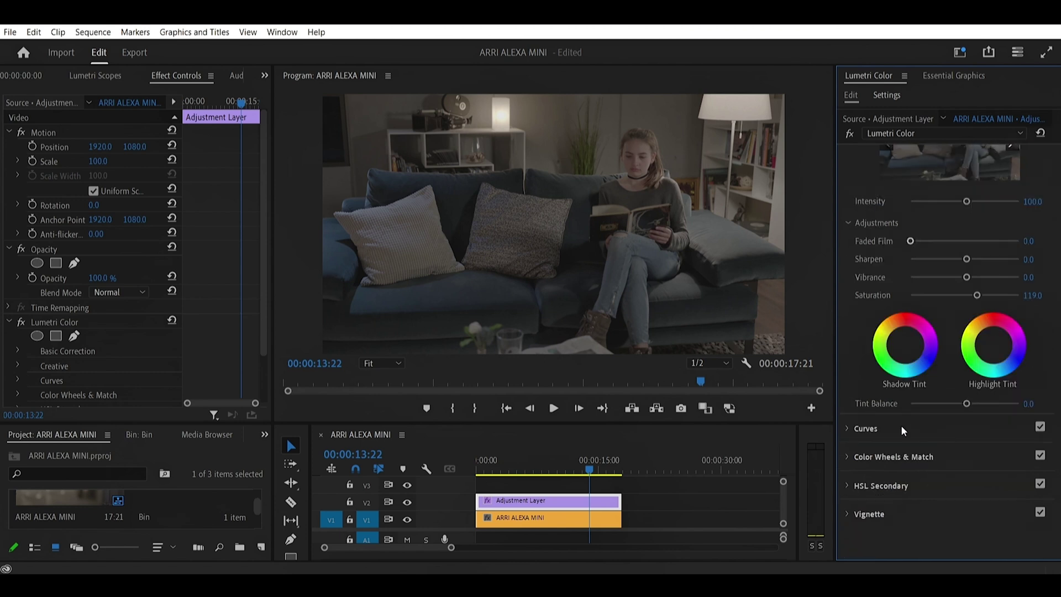
{"action": "left_click", "coordinate": [850, 431]}
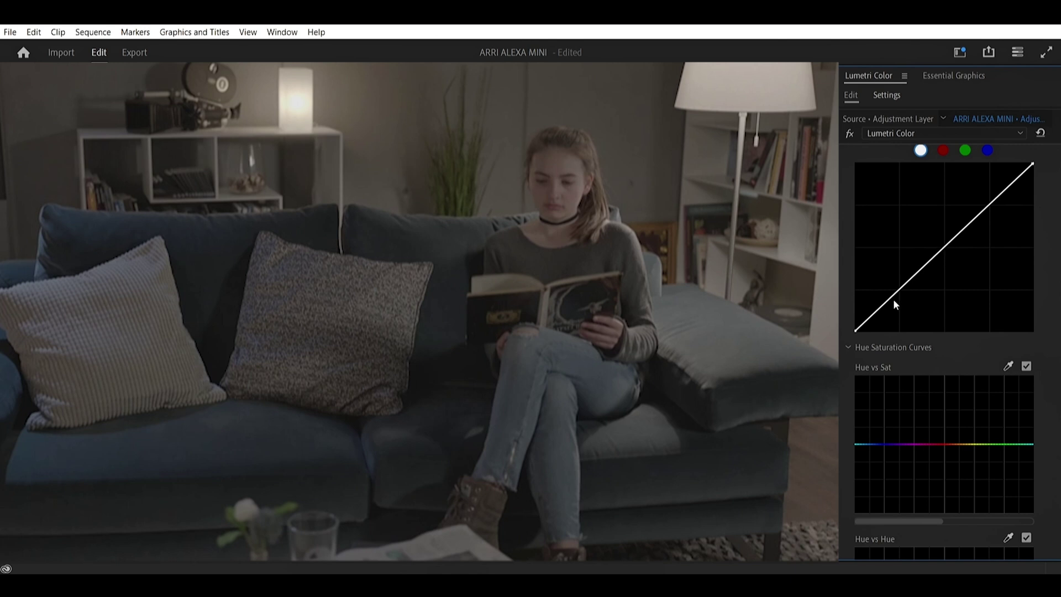
{"action": "scroll", "coordinate": [890, 268], "scroll_direction": "up", "scroll_amount": 3}
{"action": "scroll", "coordinate": [890, 268], "scroll_direction": "down", "scroll_amount": 3}
{"action": "scroll", "coordinate": [890, 269], "scroll_direction": "up", "scroll_amount": 3}
{"action": "scroll", "coordinate": [890, 269], "scroll_direction": "down", "scroll_amount": 1}
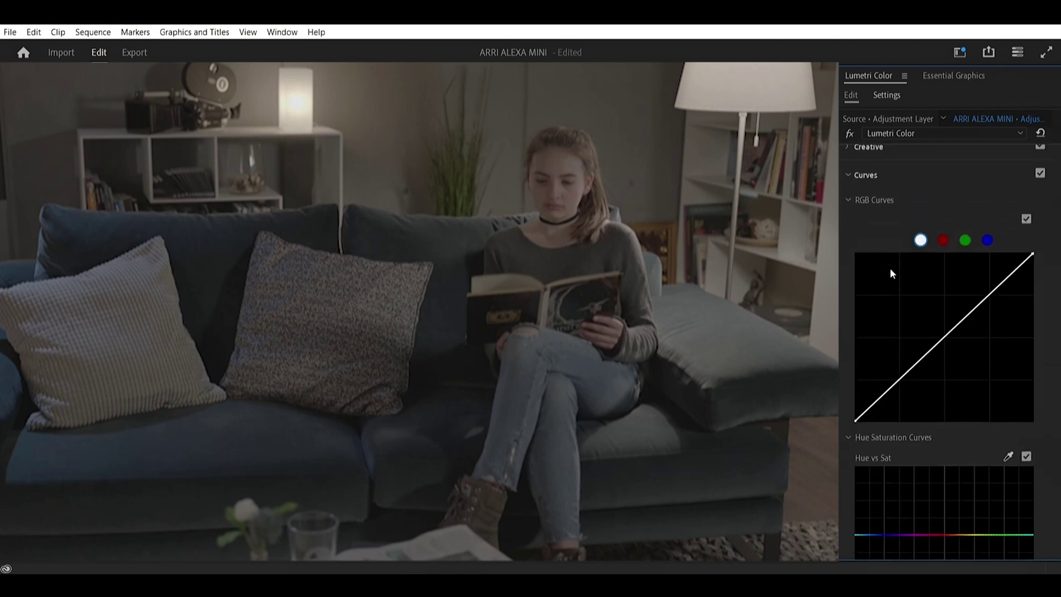
{"action": "scroll", "coordinate": [890, 270], "scroll_direction": "up", "scroll_amount": 1}
{"action": "scroll", "coordinate": [890, 269], "scroll_direction": "down", "scroll_amount": 1}
{"action": "scroll", "coordinate": [890, 273], "scroll_direction": "down", "scroll_amount": 1}
{"action": "scroll", "coordinate": [891, 273], "scroll_direction": "up", "scroll_amount": 1}
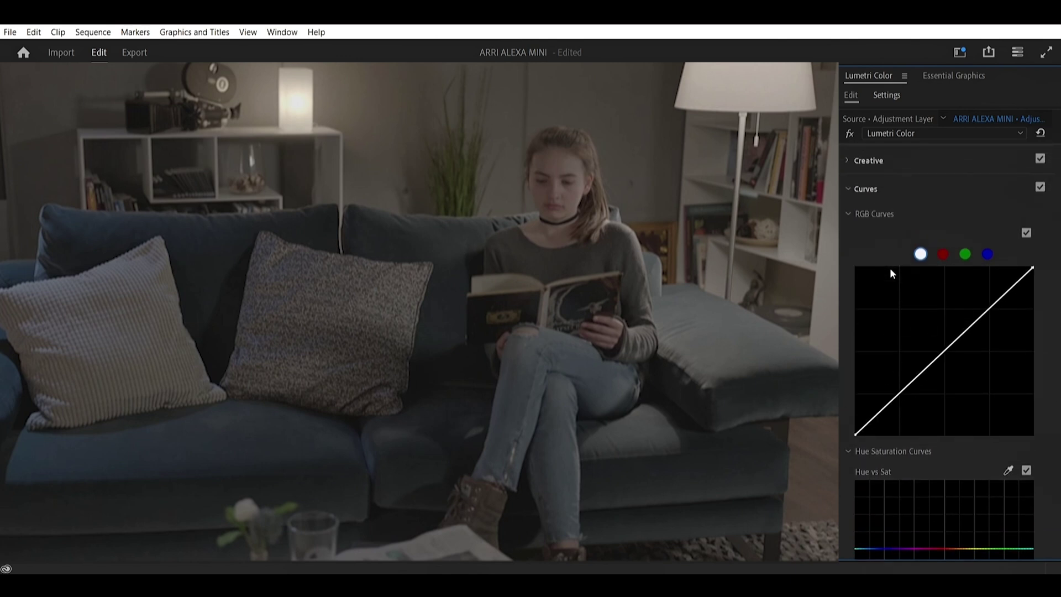
{"action": "left_click", "coordinate": [901, 393]}
{"action": "left_click", "coordinate": [946, 351]}
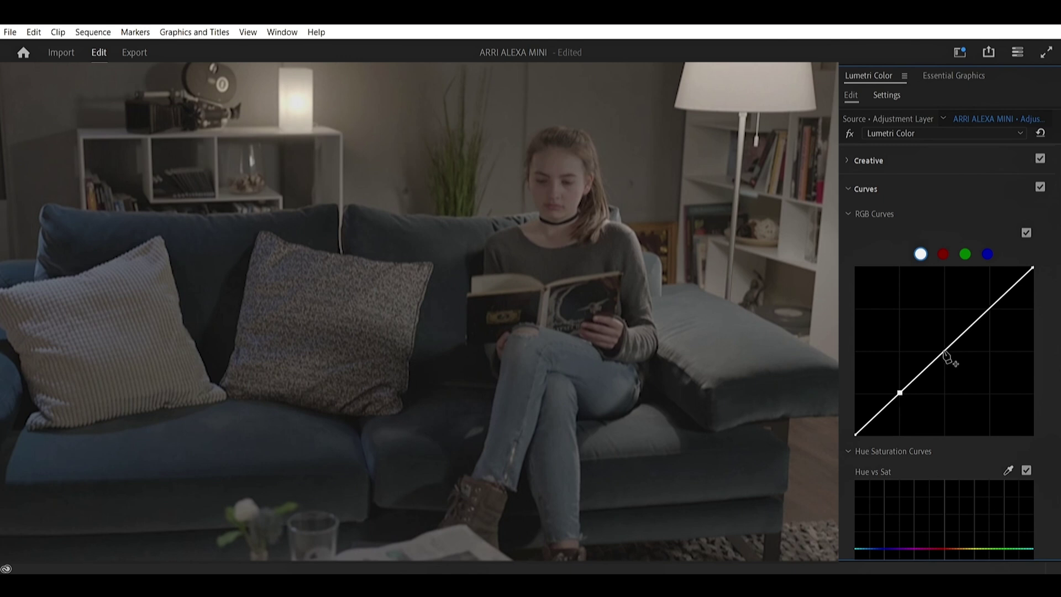
{"action": "left_click", "coordinate": [990, 308]}
Step: Shape the white RGB curve into a gentle S by raising the highlight point and slightly lowering the shadow point
{"action": "left_click_drag", "start_coordinate": [989, 309], "coordinate": [983, 298]}
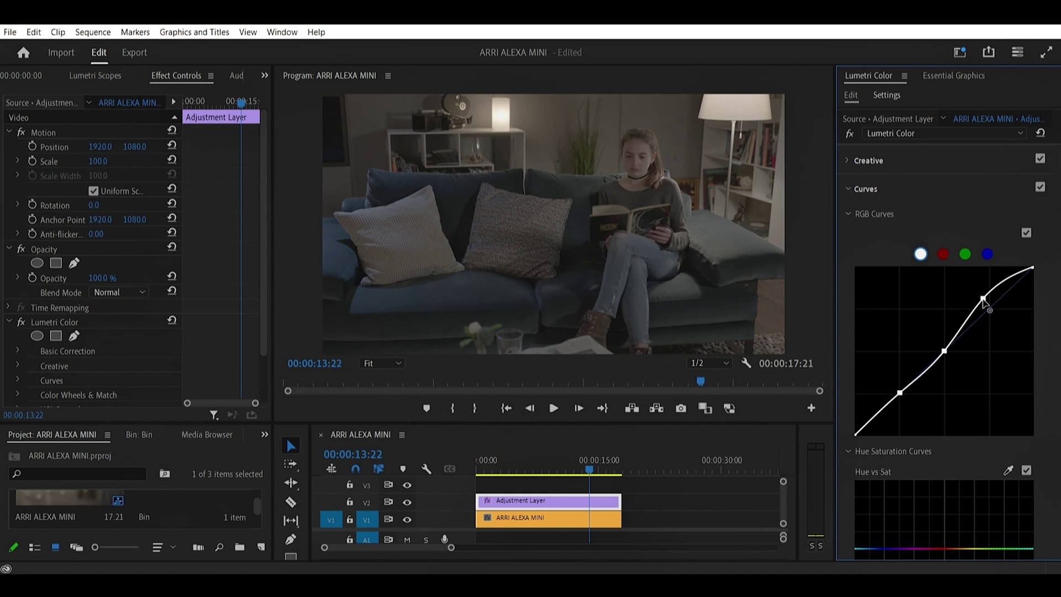
{"action": "left_click_drag", "start_coordinate": [983, 298], "coordinate": [982, 299]}
{"action": "left_click_drag", "start_coordinate": [901, 395], "coordinate": [905, 400]}
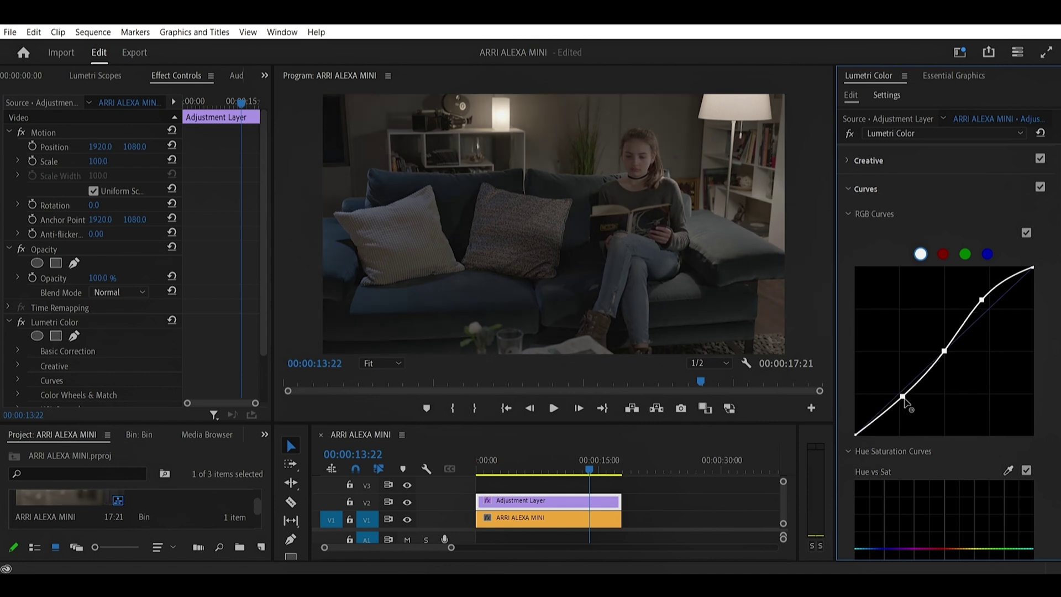
{"action": "left_click_drag", "start_coordinate": [905, 401], "coordinate": [903, 398]}
{"action": "left_click_drag", "start_coordinate": [904, 398], "coordinate": [902, 394]}
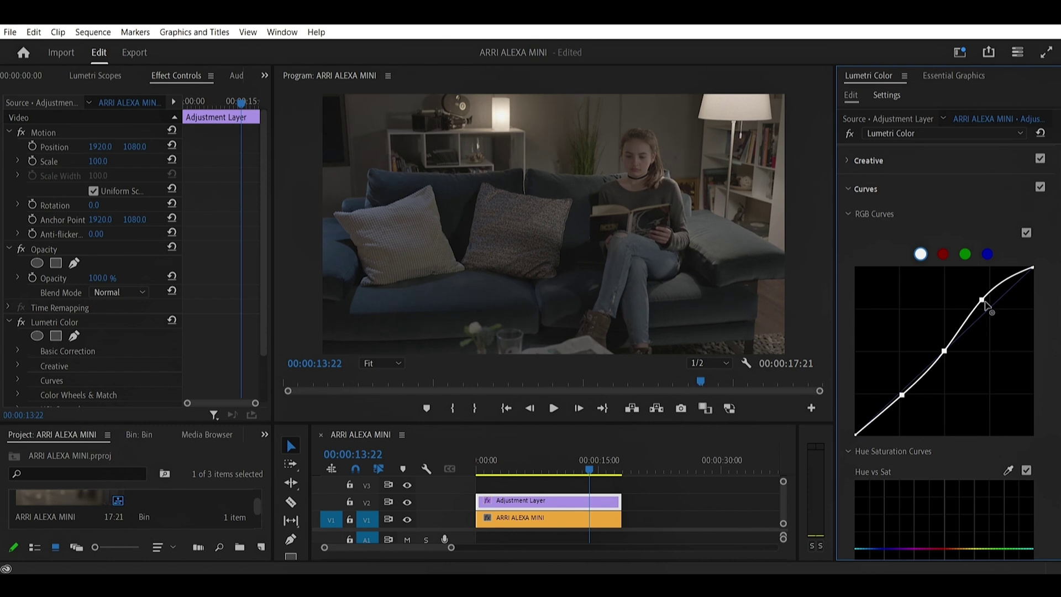
{"action": "left_click_drag", "start_coordinate": [985, 302], "coordinate": [984, 299]}
Step: Anchor the white RGB curve near both ends, lower its white endpoint slightly, lift its black endpoint, and compare with the grade off
{"action": "left_click_drag", "start_coordinate": [1033, 269], "coordinate": [1031, 270]}
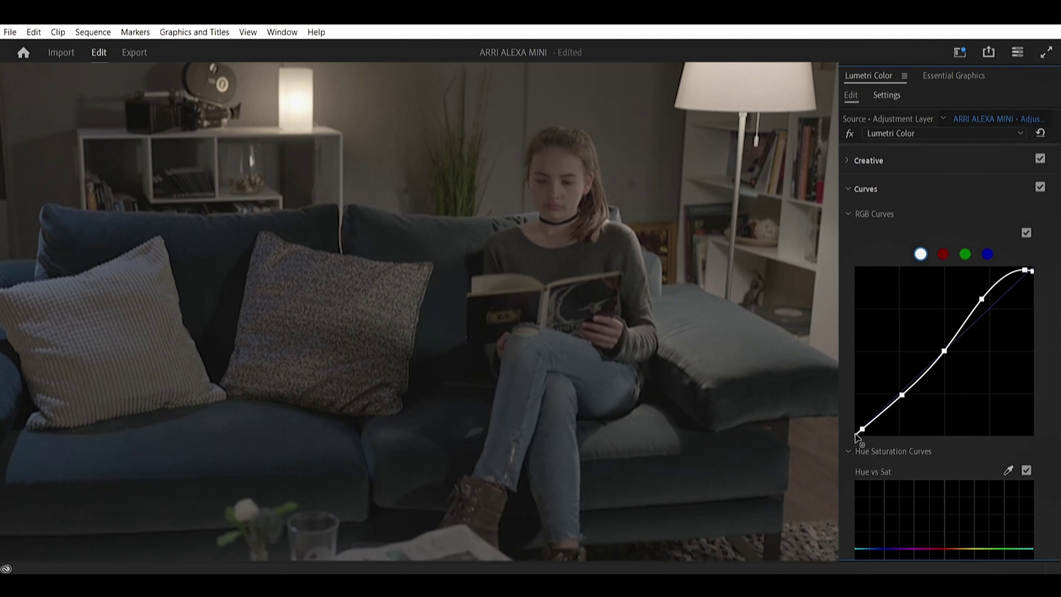
{"action": "left_click_drag", "start_coordinate": [855, 436], "coordinate": [850, 422]}
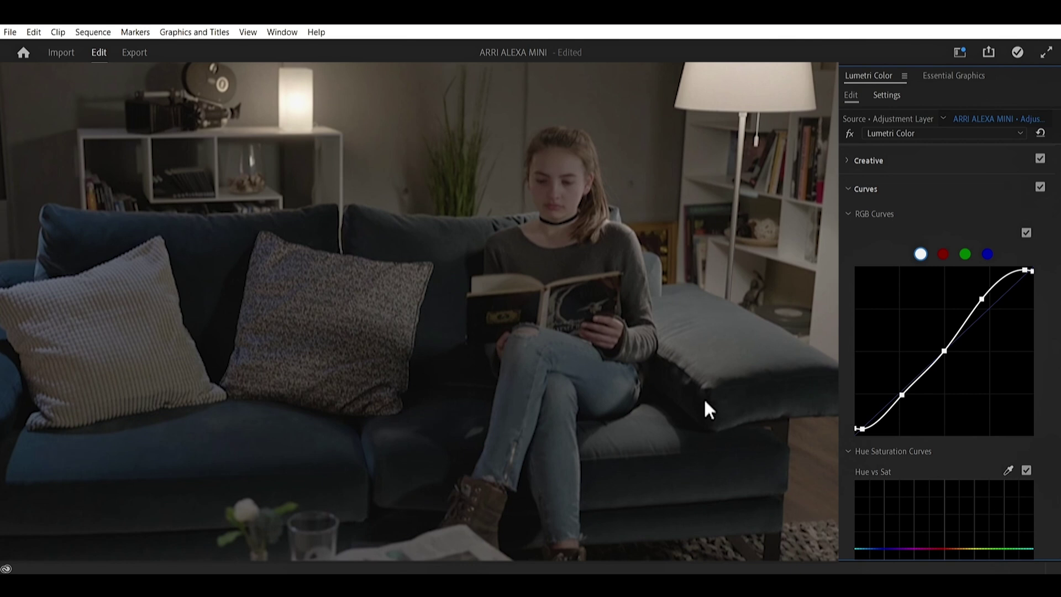
{"action": "left_click", "coordinate": [850, 134]}
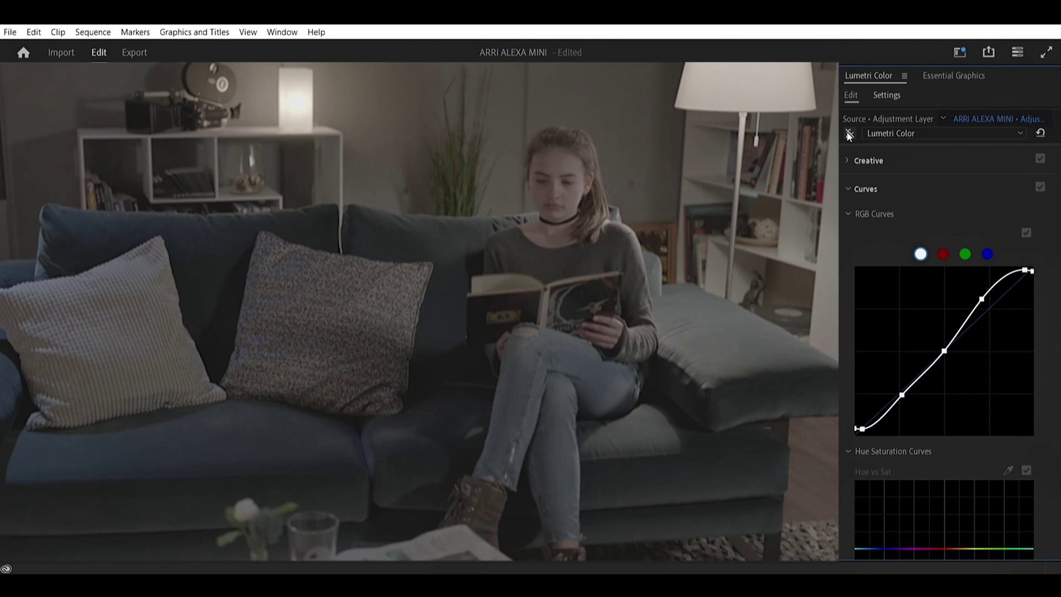
{"action": "left_click", "coordinate": [849, 134]}
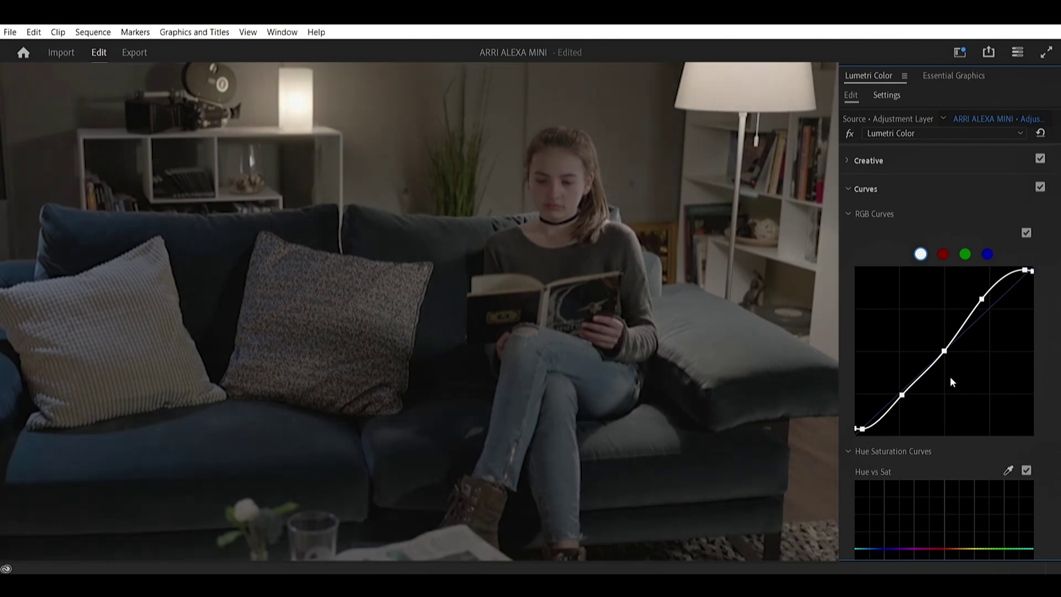
Step: Boost the orange and green saturation slightly on the Hue vs Sat curve, with anchor points on both sides of each peak
{"action": "scroll", "coordinate": [929, 236], "scroll_direction": "down", "scroll_amount": 4}
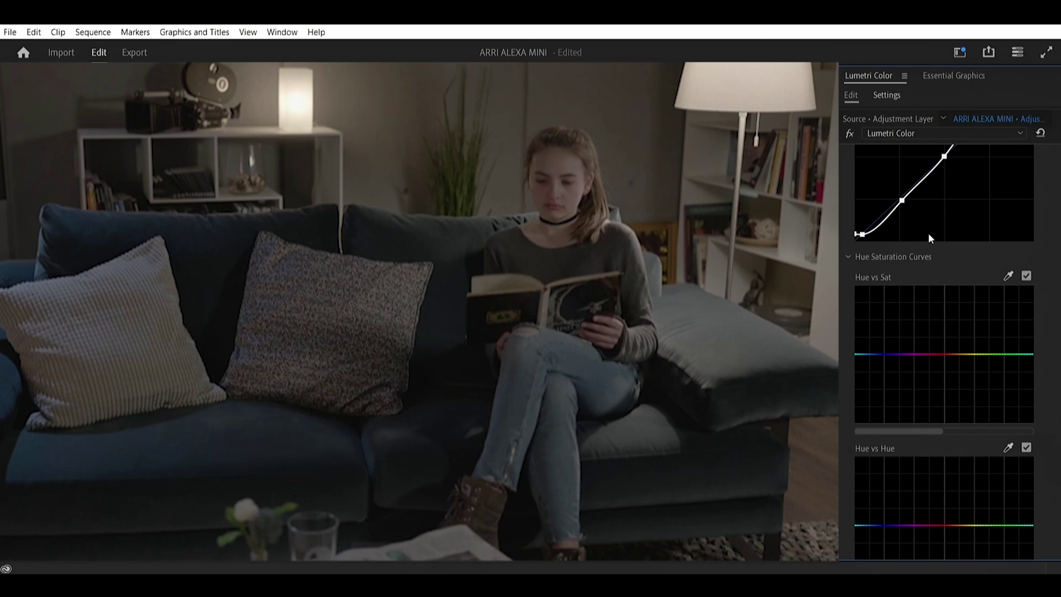
{"action": "scroll", "coordinate": [962, 243], "scroll_direction": "up", "scroll_amount": 1}
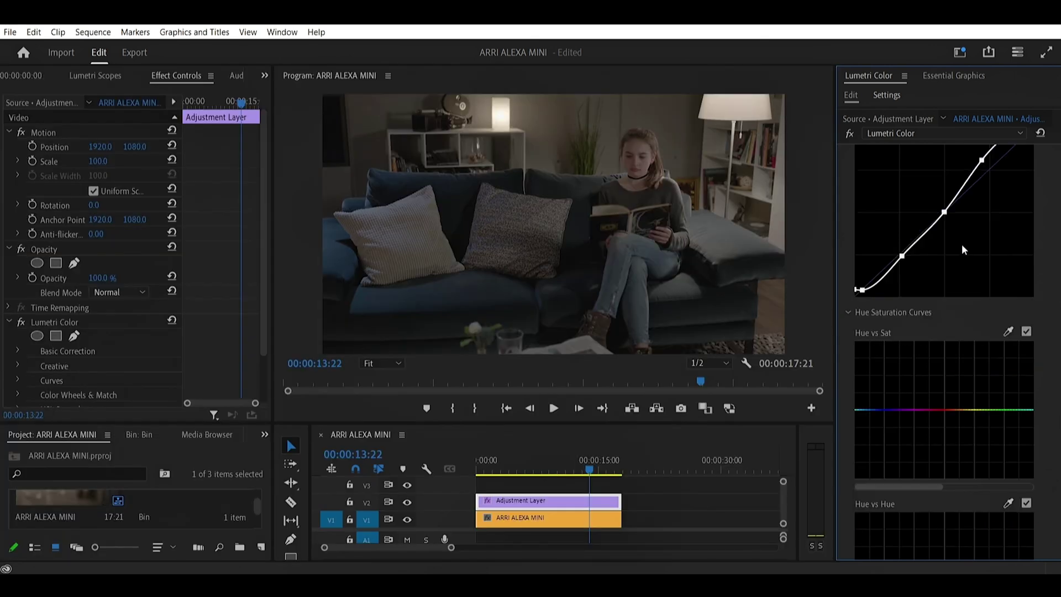
{"action": "scroll", "coordinate": [962, 248], "scroll_direction": "down", "scroll_amount": 2}
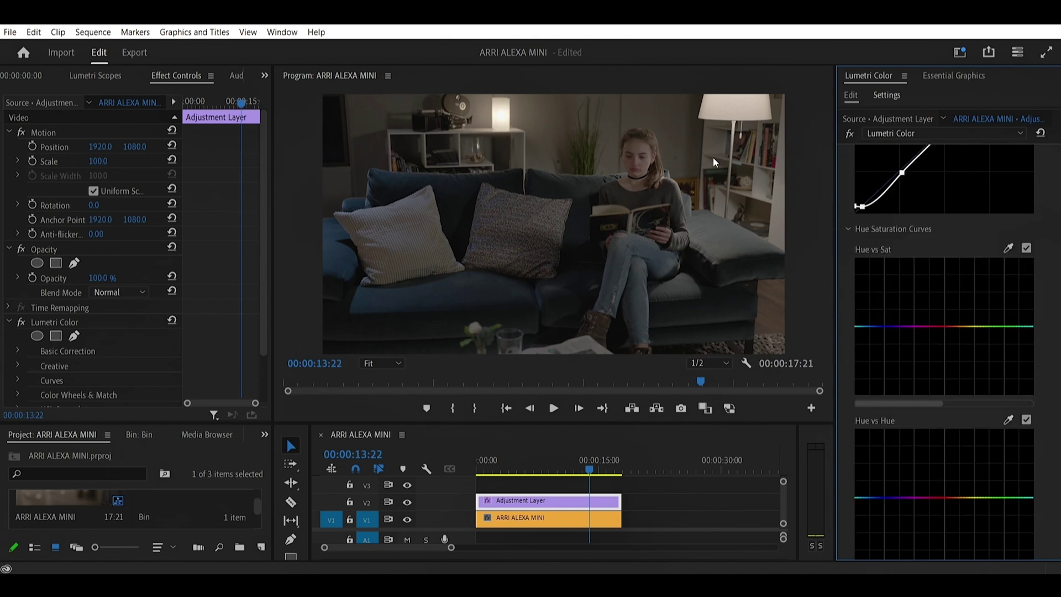
{"action": "left_click", "coordinate": [960, 327]}
{"action": "left_click", "coordinate": [975, 327]}
{"action": "left_click", "coordinate": [951, 327]}
{"action": "left_click_drag", "start_coordinate": [960, 327], "coordinate": [961, 316]}
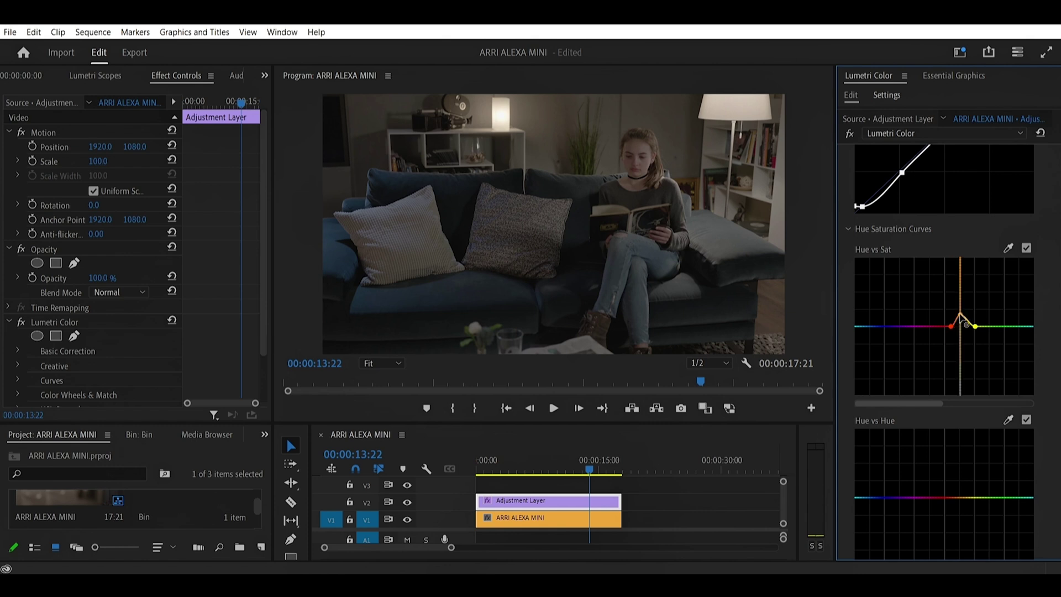
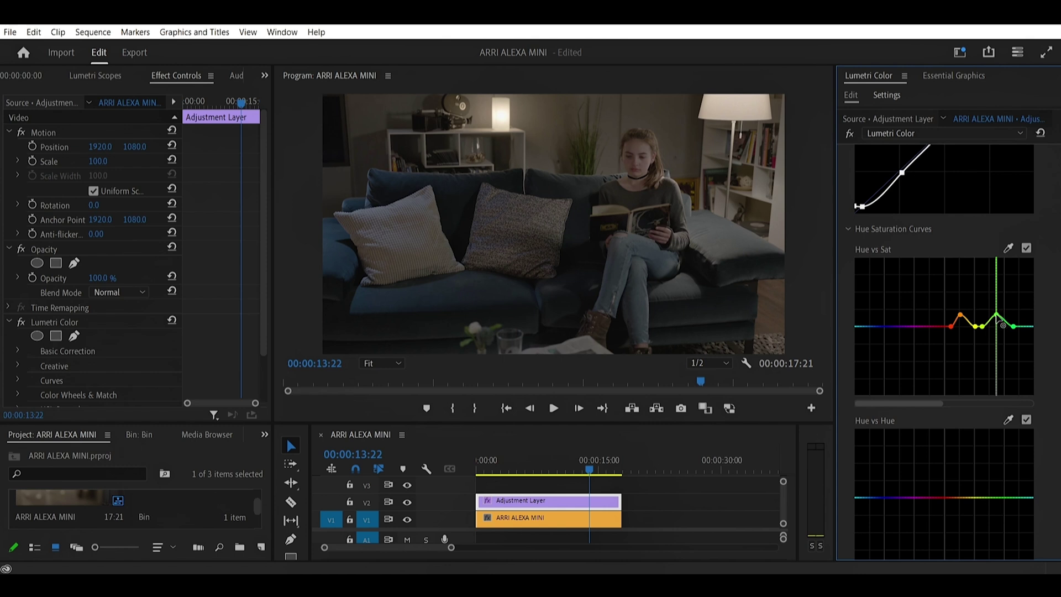
Step: Raise the blue saturation slightly on the Hue vs Sat curve, with an anchor point on each side of the peak
{"action": "left_click", "coordinate": [892, 327]}
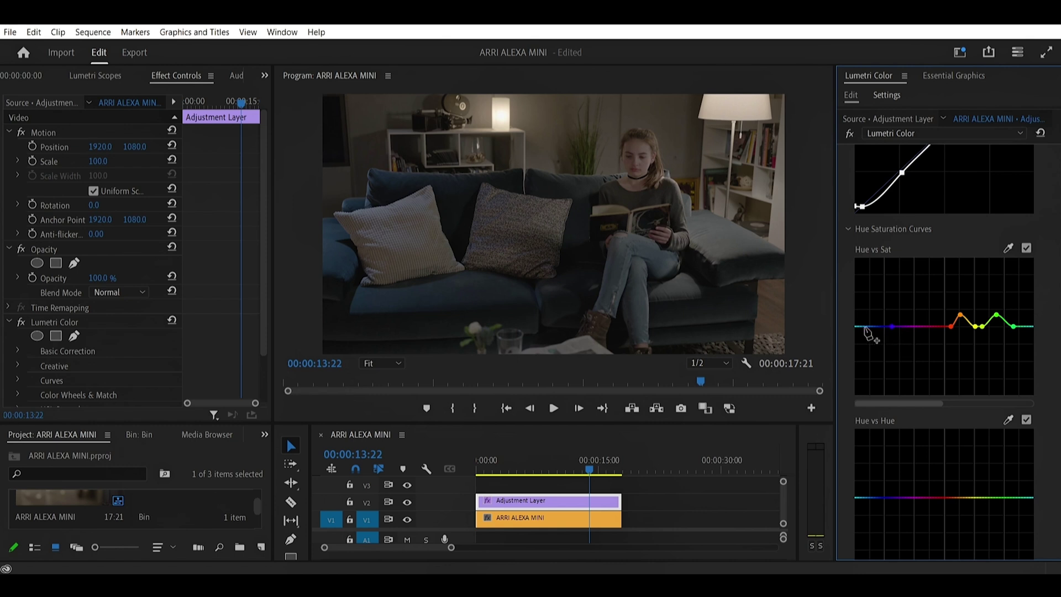
{"action": "left_click", "coordinate": [868, 327]}
{"action": "left_click", "coordinate": [882, 327]}
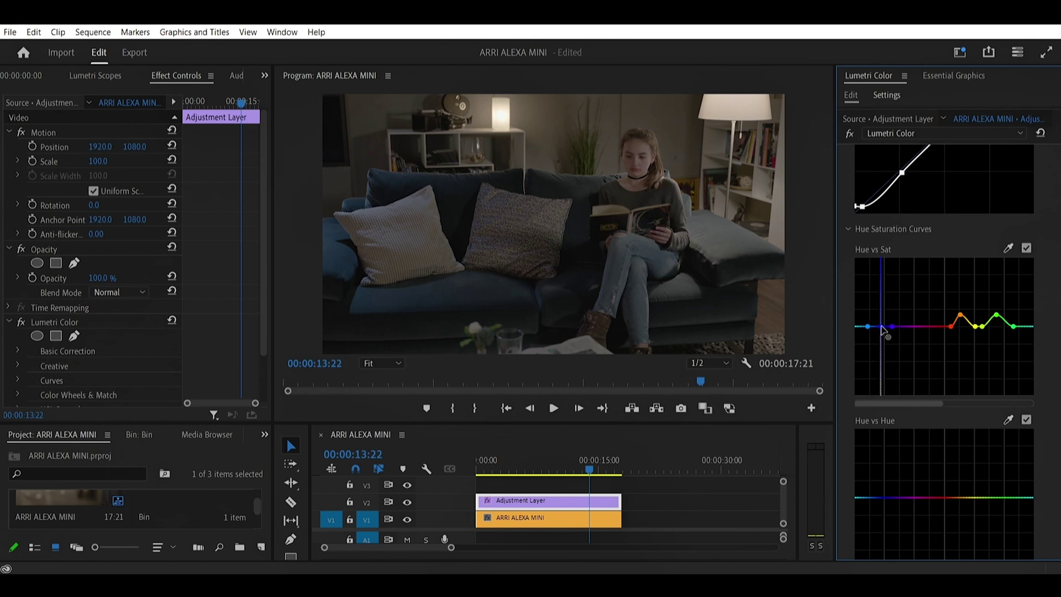
{"action": "left_click_drag", "start_coordinate": [883, 319], "coordinate": [878, 314]}
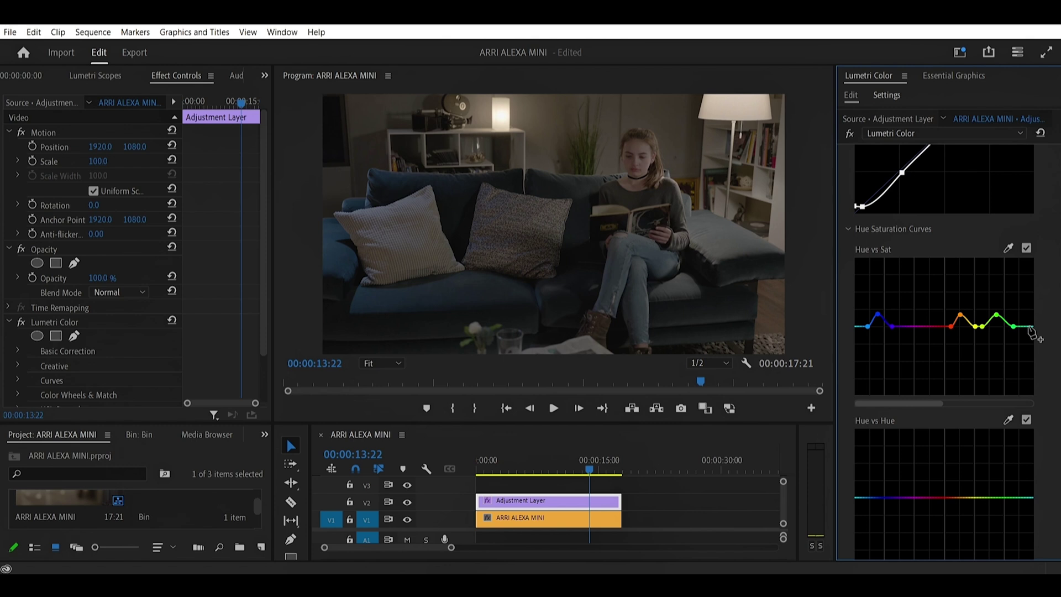
Step: Anchor the green-cyan end of the Hue vs Sat curve and raise the cyan point slightly to the level of the other peaks
{"action": "left_click", "coordinate": [1029, 327]}
{"action": "left_click", "coordinate": [860, 327]}
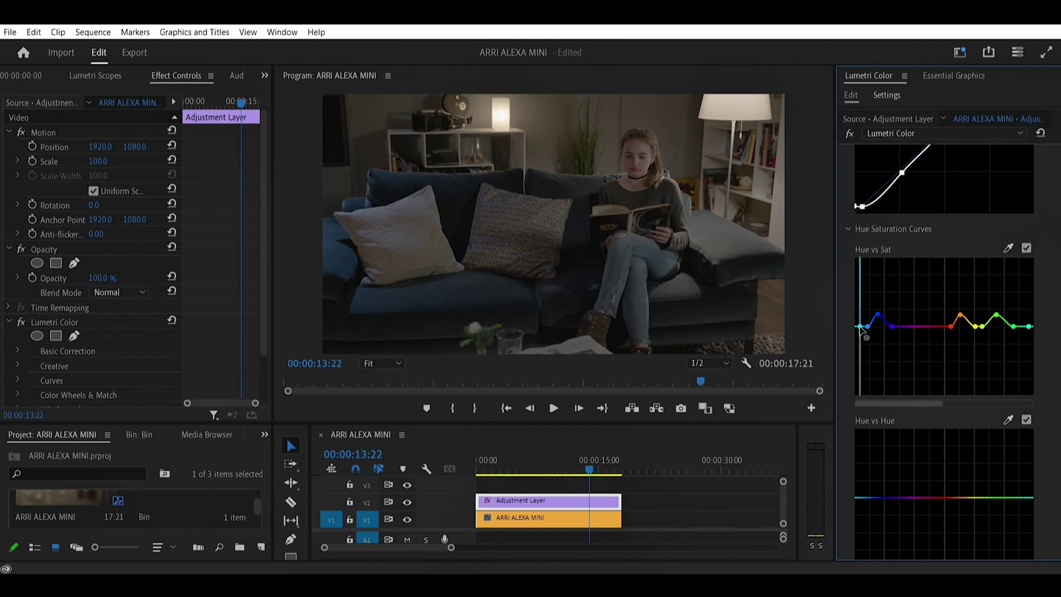
{"action": "left_click_drag", "start_coordinate": [859, 328], "coordinate": [858, 314]}
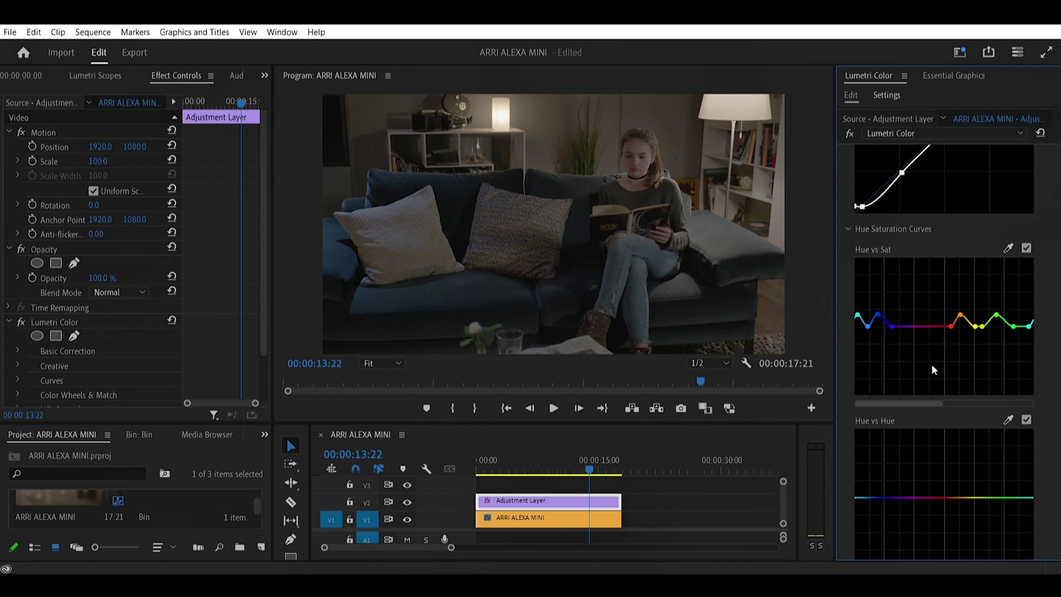
{"action": "scroll", "coordinate": [932, 365], "scroll_direction": "down", "scroll_amount": 3}
{"action": "scroll", "coordinate": [932, 370], "scroll_direction": "up", "scroll_amount": 3}
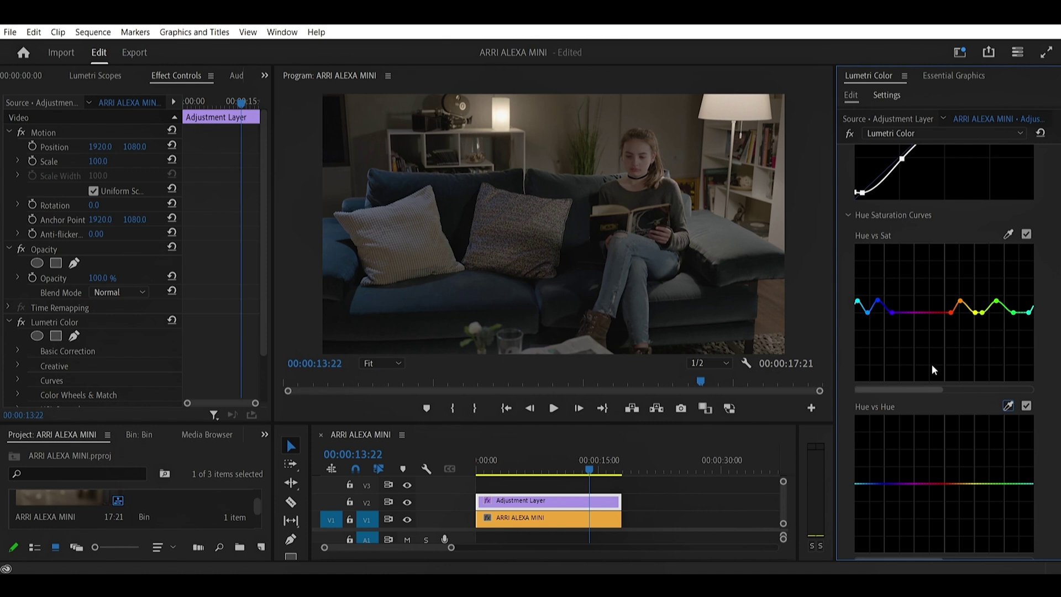
Step: Boost the red saturation slightly on the Hue vs Sat curve with an anchor point beside the peak, and compare with the grade off
{"action": "left_click", "coordinate": [927, 313]}
{"action": "left_click_drag", "start_coordinate": [938, 313], "coordinate": [940, 303]}
{"action": "left_click", "coordinate": [851, 134]}
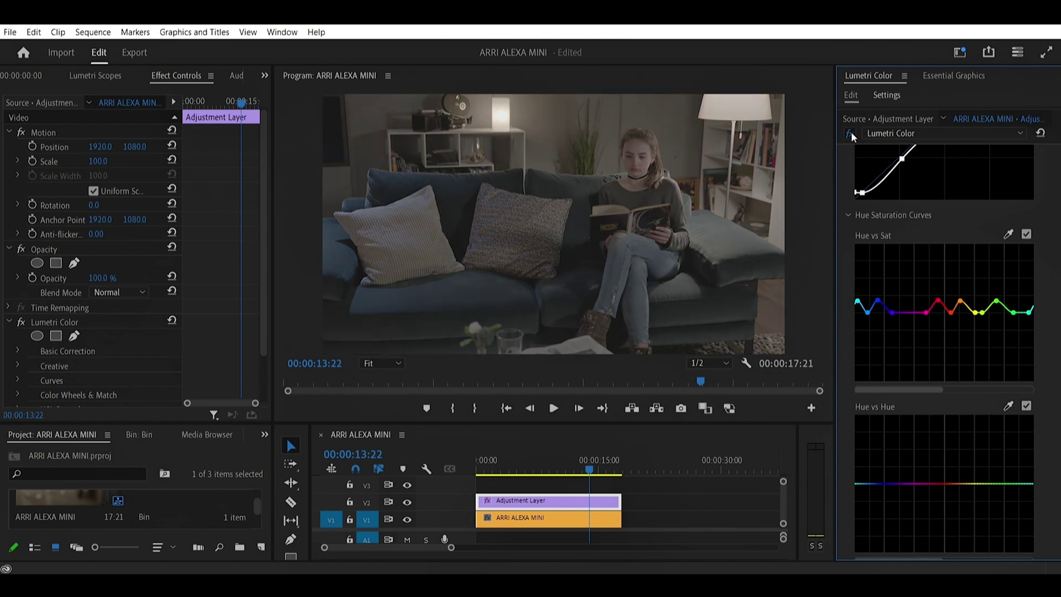
{"action": "left_click", "coordinate": [851, 133]}
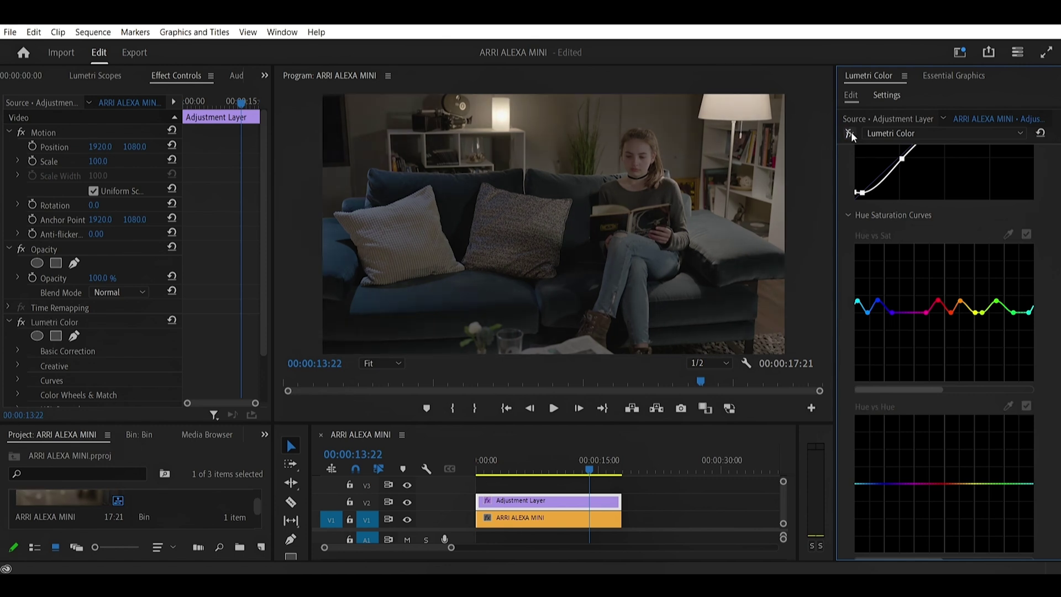
{"action": "left_click", "coordinate": [852, 134]}
{"action": "left_click", "coordinate": [851, 133]}
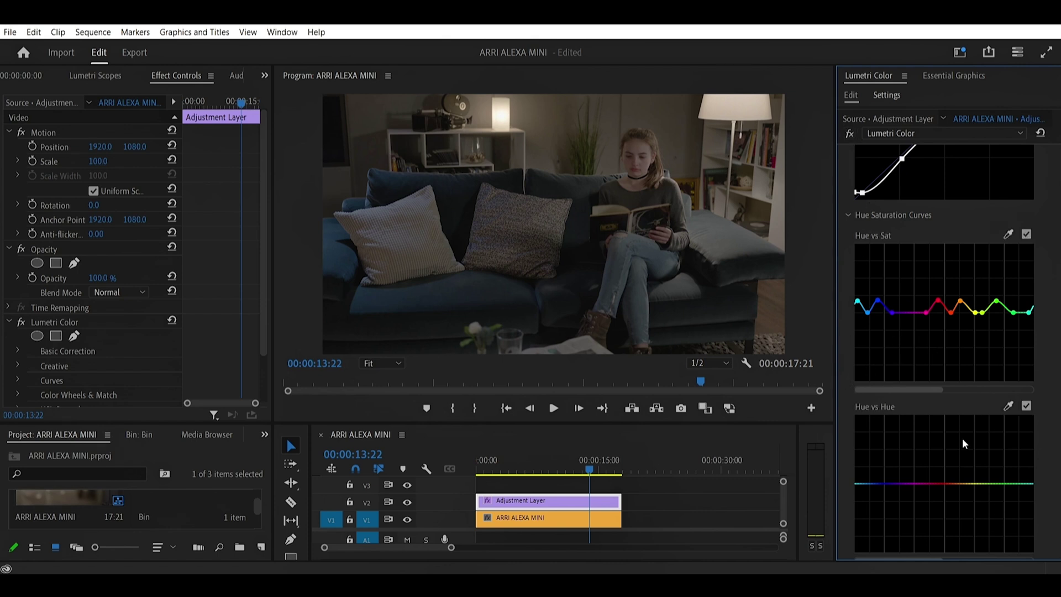
Step: Look through the remaining hue, luma and saturation curves and open the Color Wheels & Match section
{"action": "scroll", "coordinate": [963, 443], "scroll_direction": "down", "scroll_amount": 6}
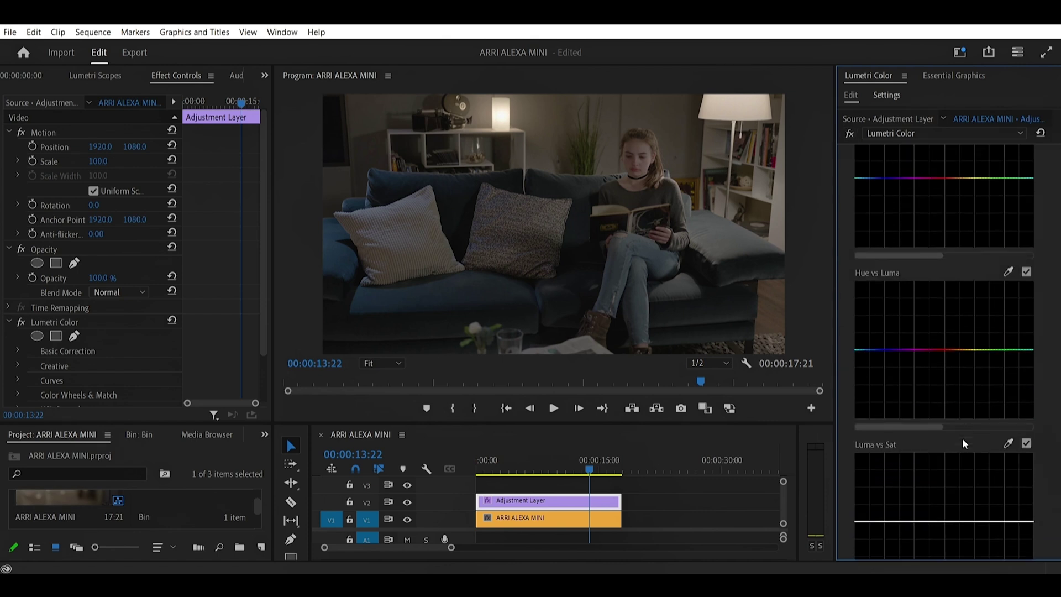
{"action": "scroll", "coordinate": [963, 444], "scroll_direction": "up", "scroll_amount": 3}
{"action": "scroll", "coordinate": [963, 444], "scroll_direction": "down", "scroll_amount": 2}
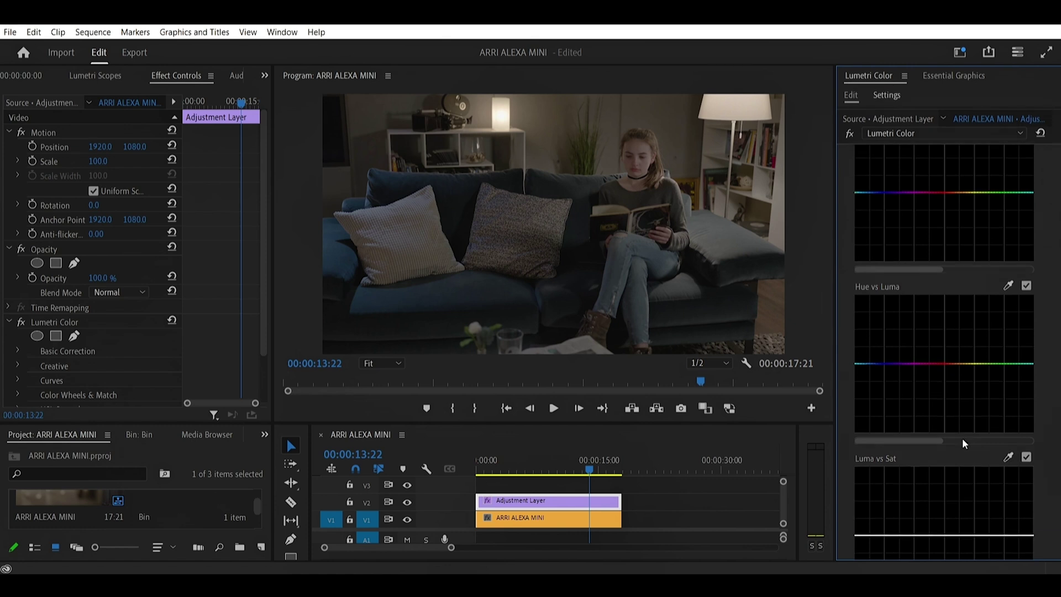
{"action": "scroll", "coordinate": [963, 444], "scroll_direction": "down", "scroll_amount": 5}
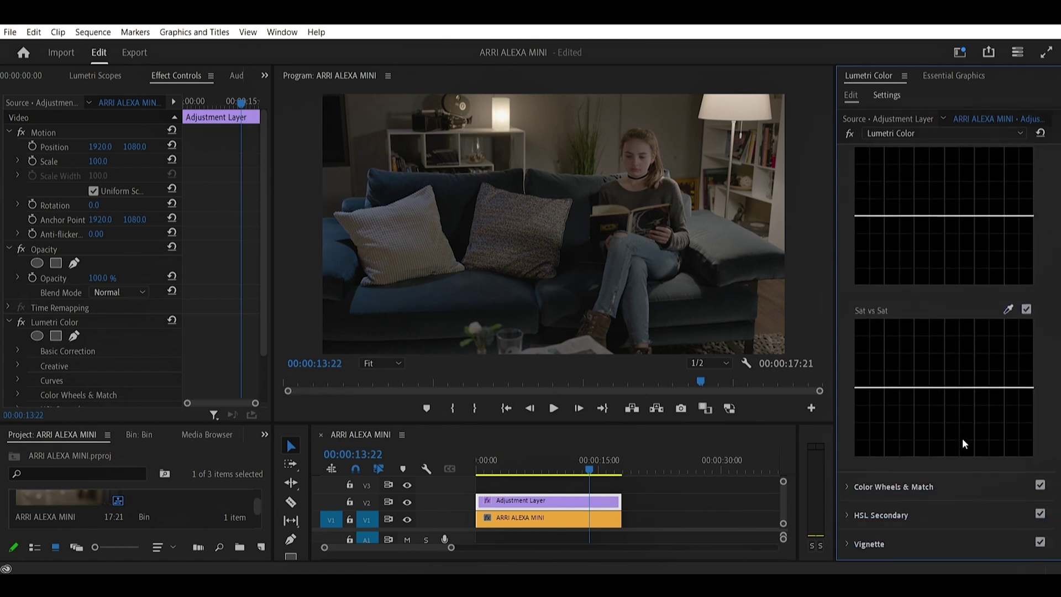
{"action": "scroll", "coordinate": [963, 444], "scroll_direction": "down", "scroll_amount": 1}
{"action": "left_click", "coordinate": [847, 454]}
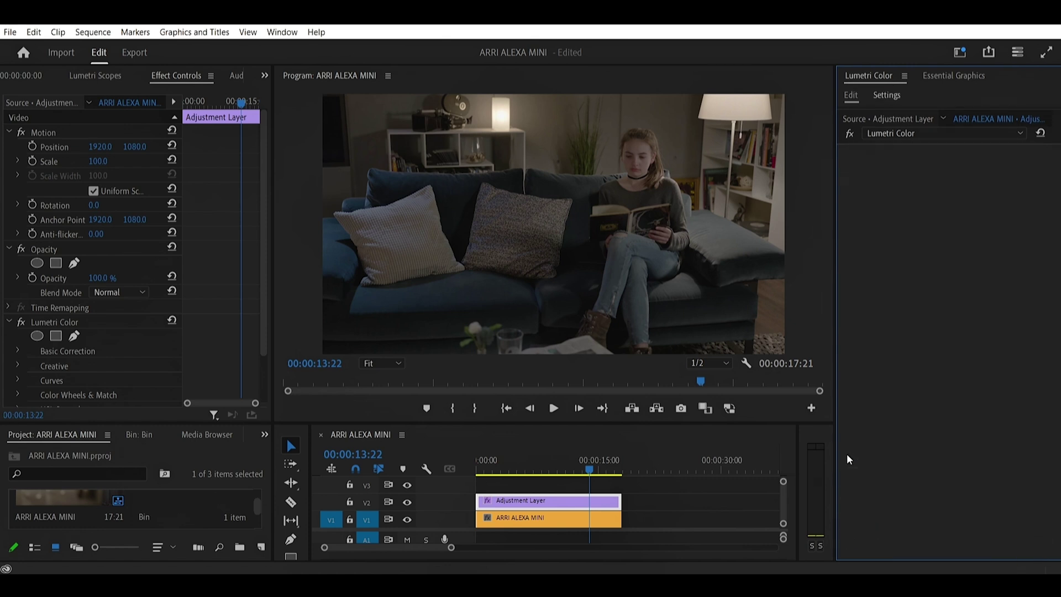
Step: Review the Lumetri colour management settings: the sequence's working color space choices, the preferences and the project options
{"action": "left_click", "coordinate": [888, 96]}
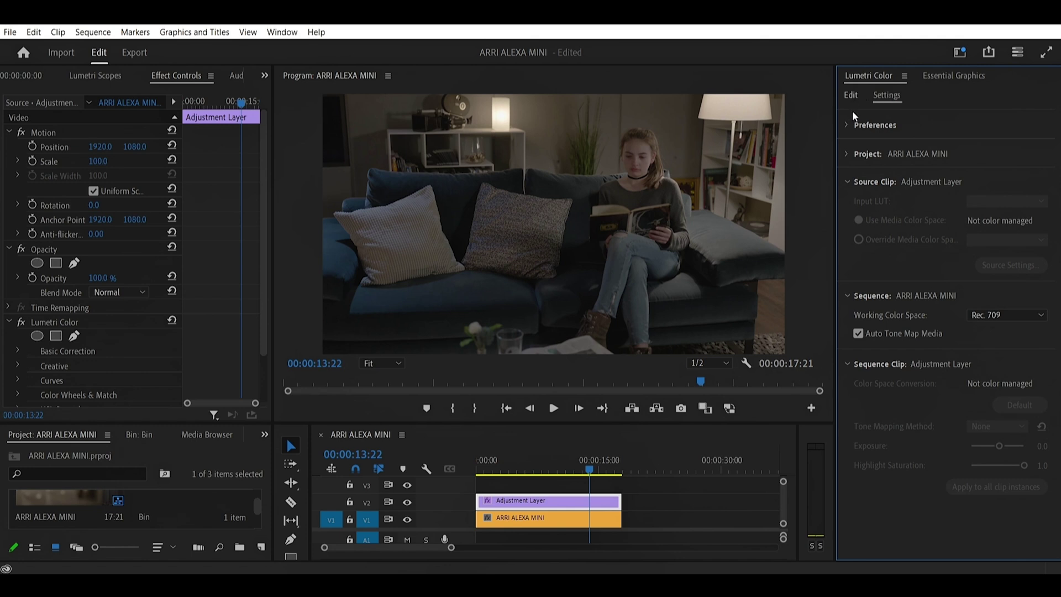
{"action": "left_click", "coordinate": [983, 314]}
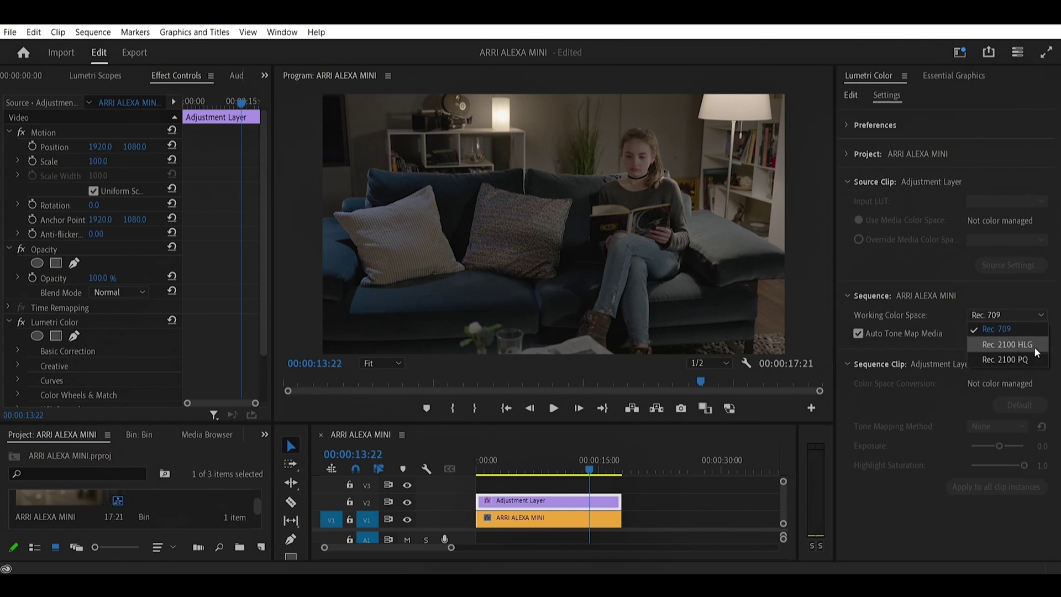
{"action": "left_click", "coordinate": [1000, 313]}
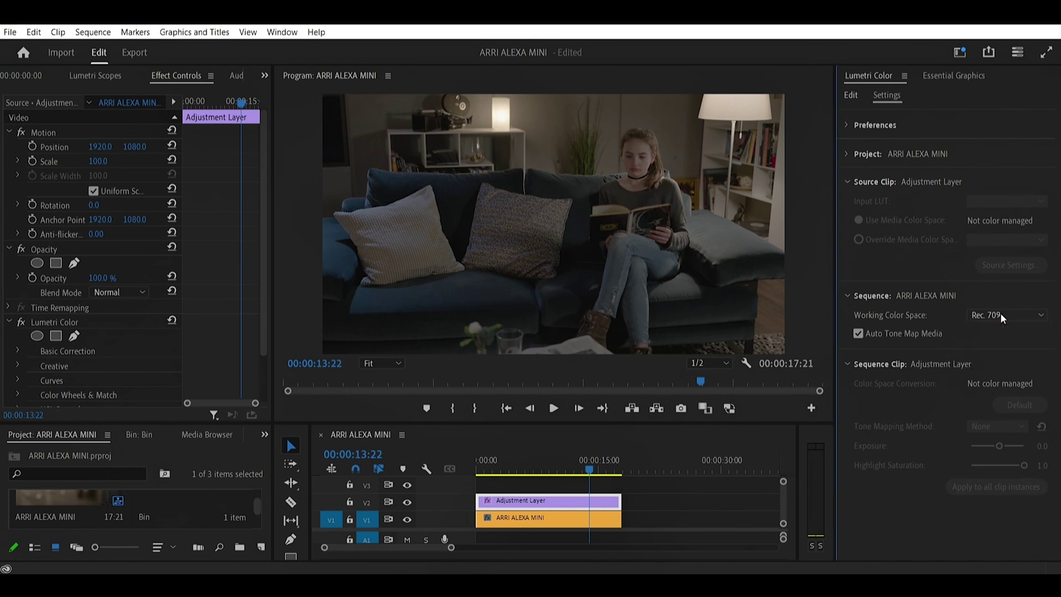
{"action": "left_click", "coordinate": [847, 126]}
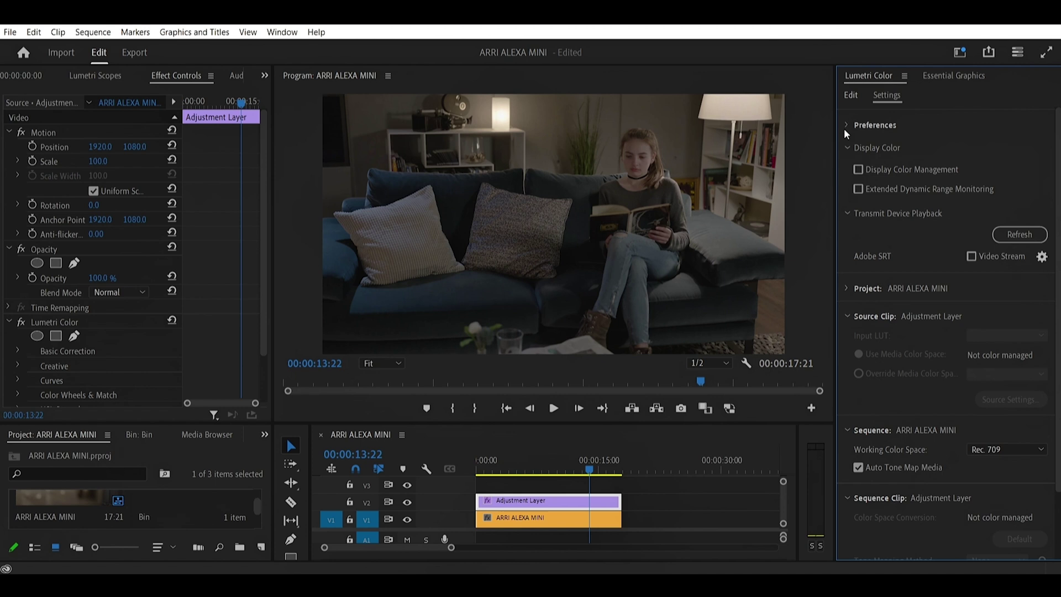
{"action": "left_click", "coordinate": [845, 127]}
{"action": "left_click", "coordinate": [847, 155]}
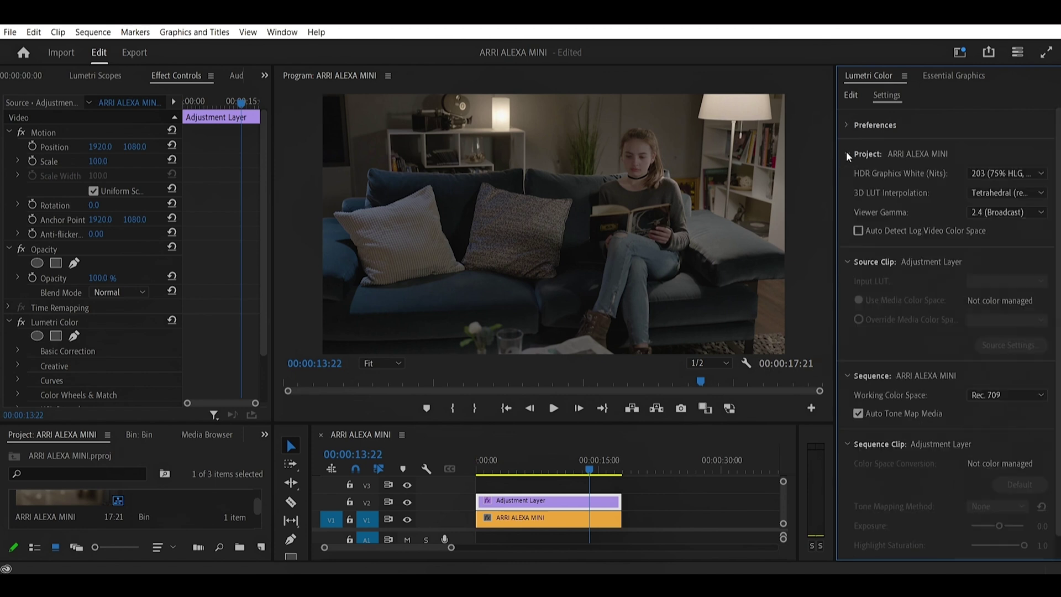
{"action": "left_click", "coordinate": [848, 154]}
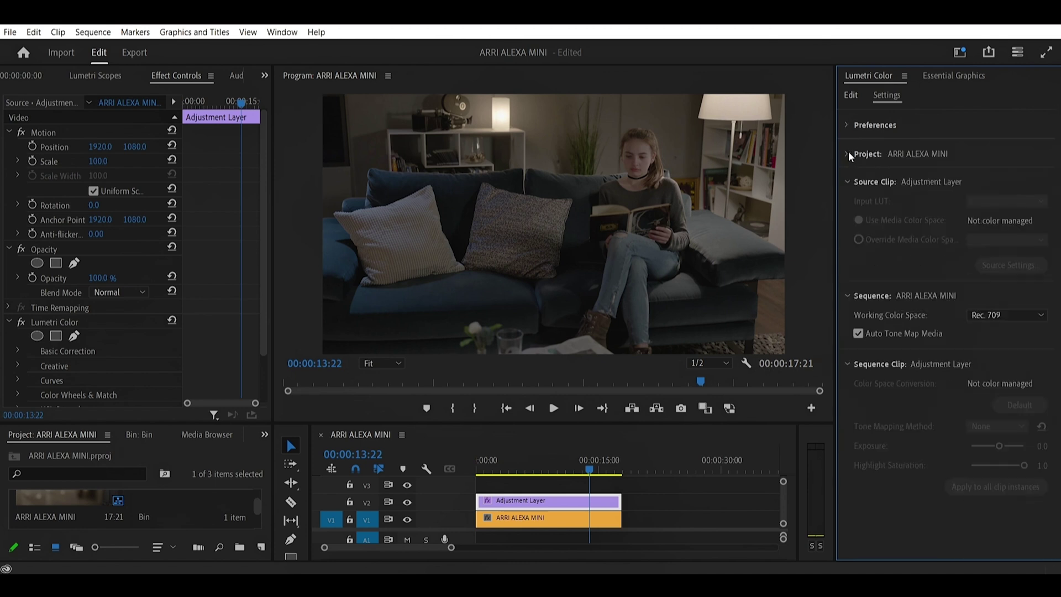
{"action": "left_click", "coordinate": [851, 98]}
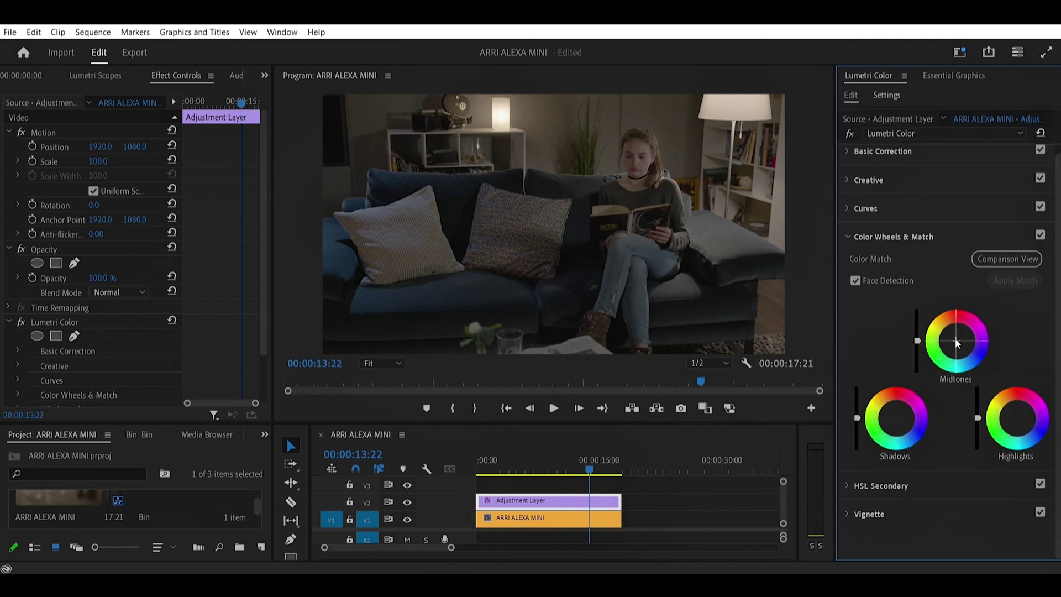
{"action": "left_click_drag", "start_coordinate": [957, 344], "coordinate": [952, 338]}
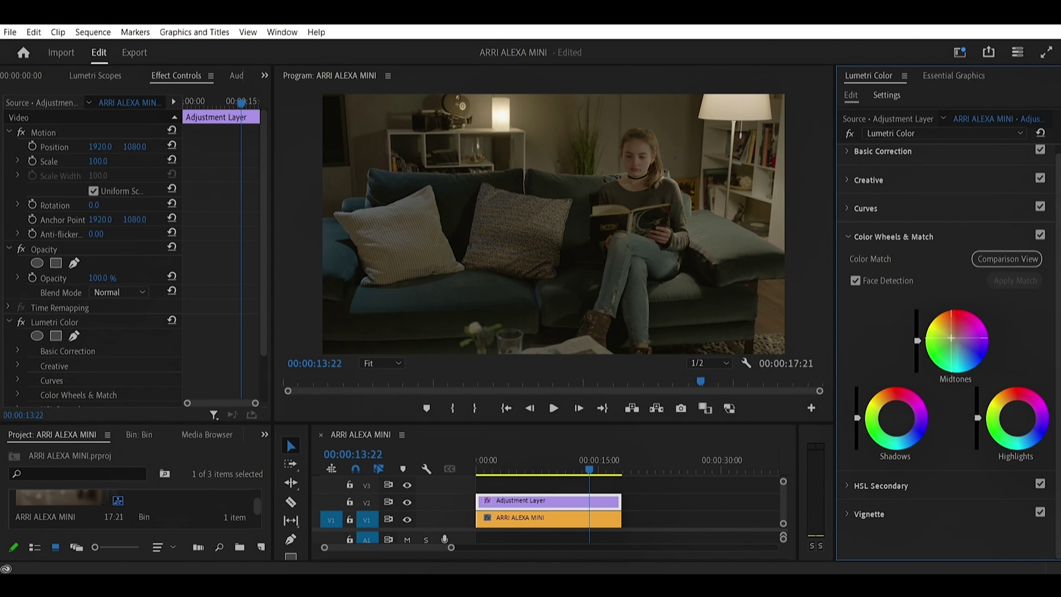
{"action": "left_click_drag", "start_coordinate": [952, 339], "coordinate": [952, 338]}
{"action": "double_click", "coordinate": [953, 339]}
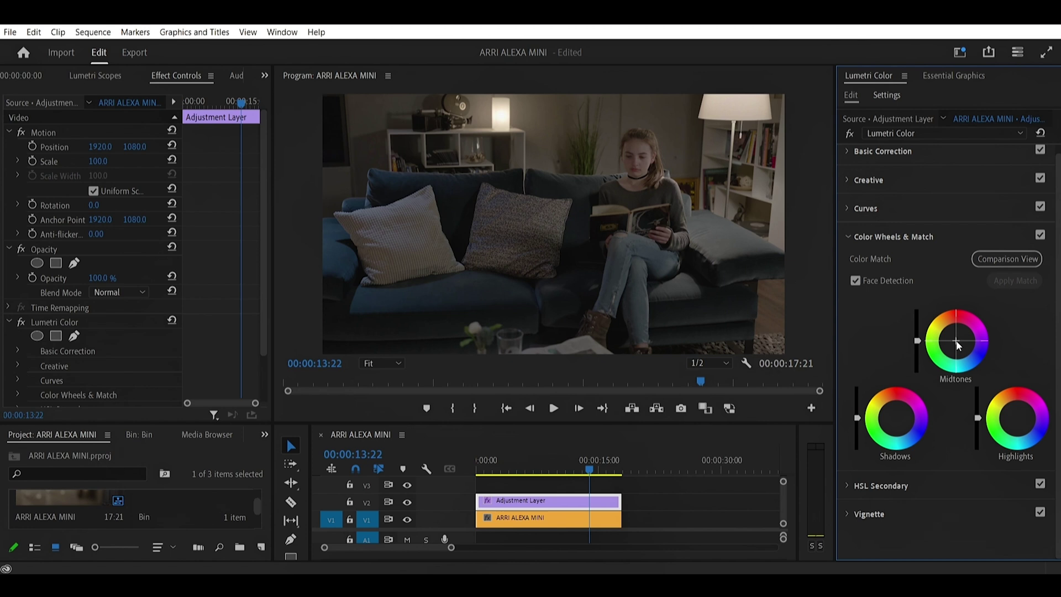
Step: Tint the midtones wheel very slightly towards orange-yellow and the shadows wheel slightly towards purple-blue
{"action": "left_click_drag", "start_coordinate": [958, 345], "coordinate": [956, 339]}
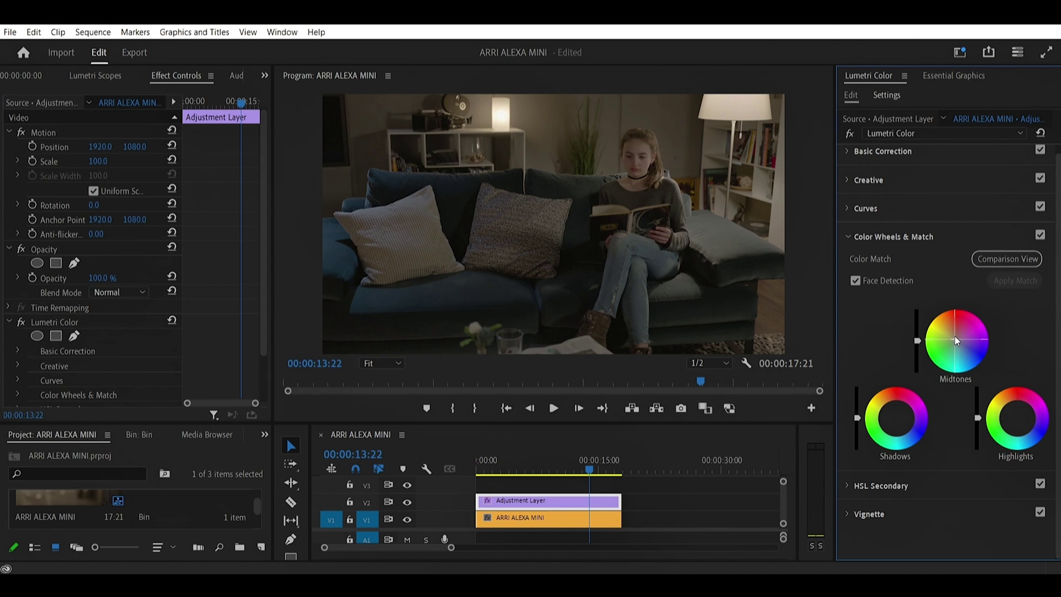
{"action": "left_click_drag", "start_coordinate": [957, 341], "coordinate": [957, 338]}
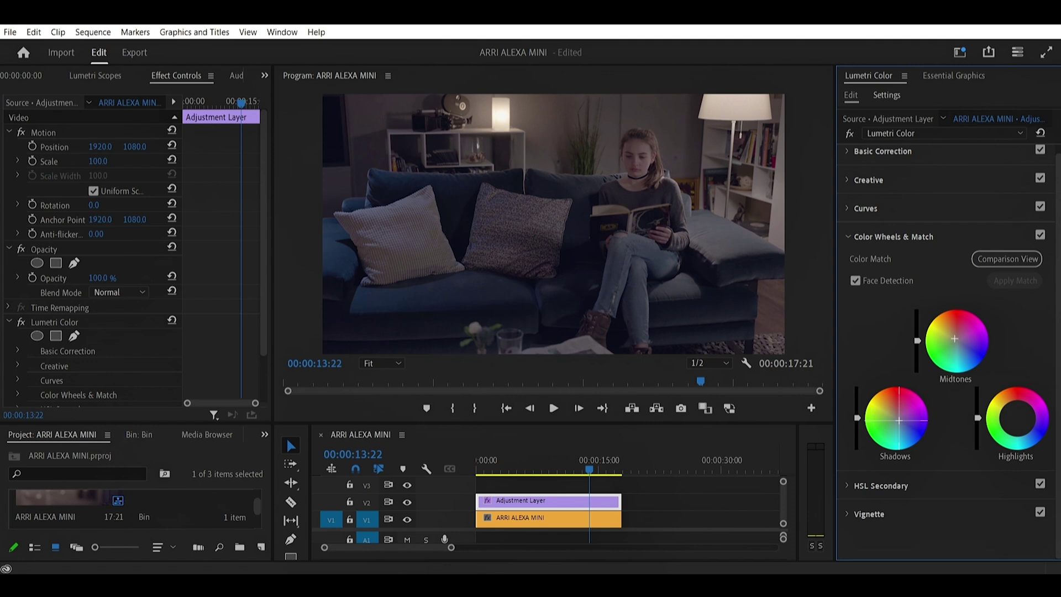
{"action": "left_click_drag", "start_coordinate": [898, 420], "coordinate": [899, 421]}
Step: Darken the midtones slightly on their luminance slider, comparing the picture with Color Wheels & Match switched off
{"action": "left_click", "coordinate": [1041, 236]}
{"action": "left_click", "coordinate": [1041, 236]}
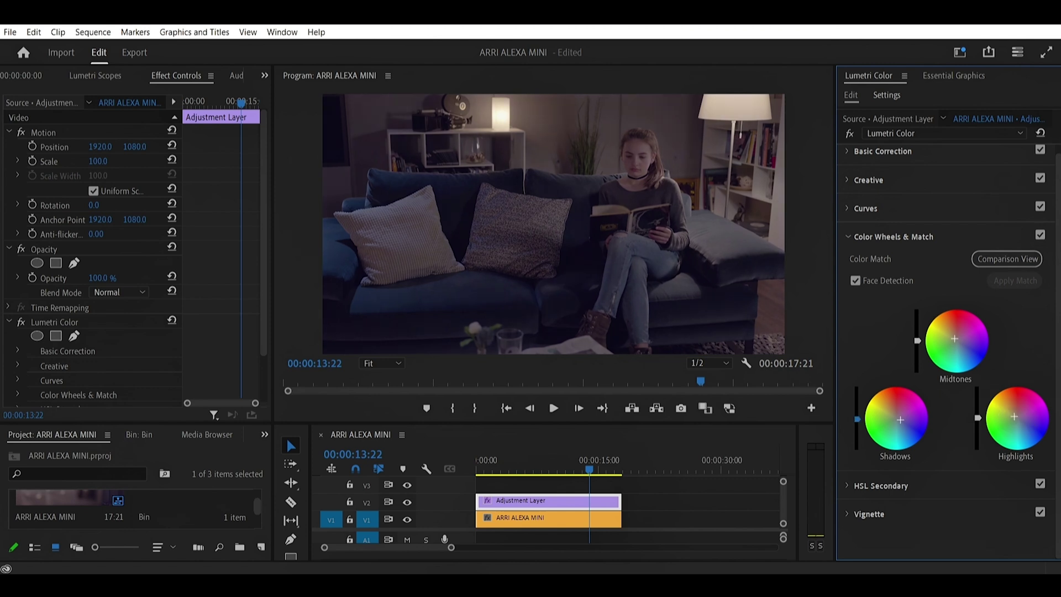
{"action": "left_click_drag", "start_coordinate": [918, 341], "coordinate": [918, 348]}
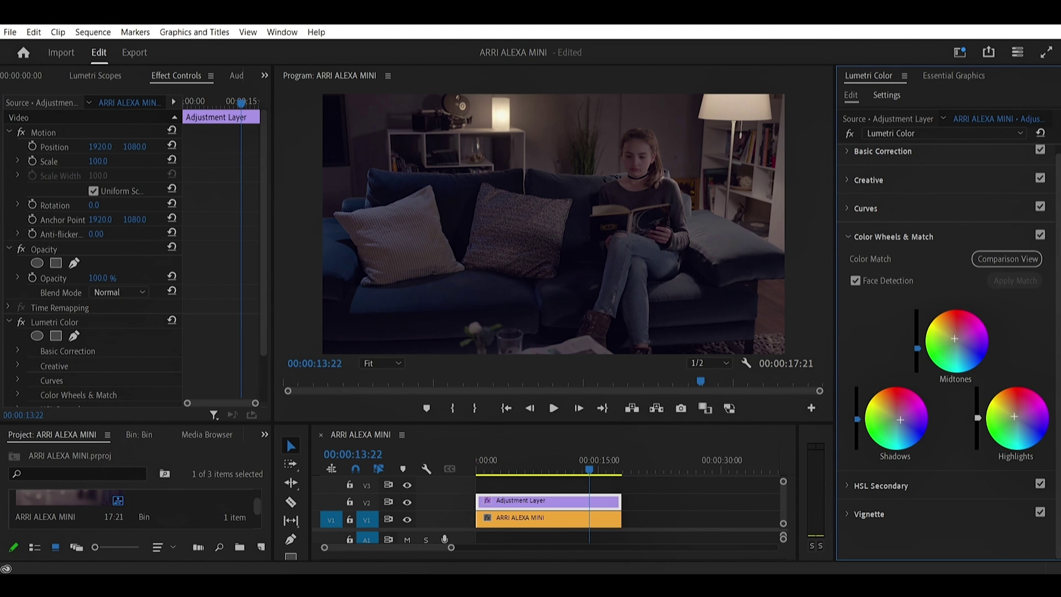
{"action": "left_click", "coordinate": [1041, 235]}
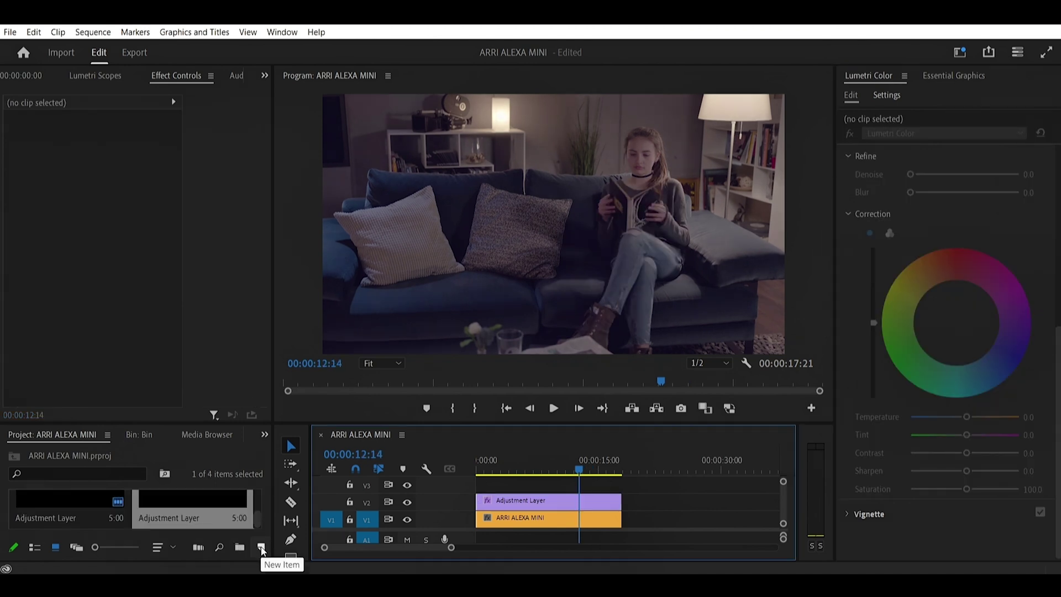
Step: Create another adjustment layer and place it on track V3 across the full length of the ARRI ALEXA MINI clip
{"action": "left_click", "coordinate": [262, 548]}
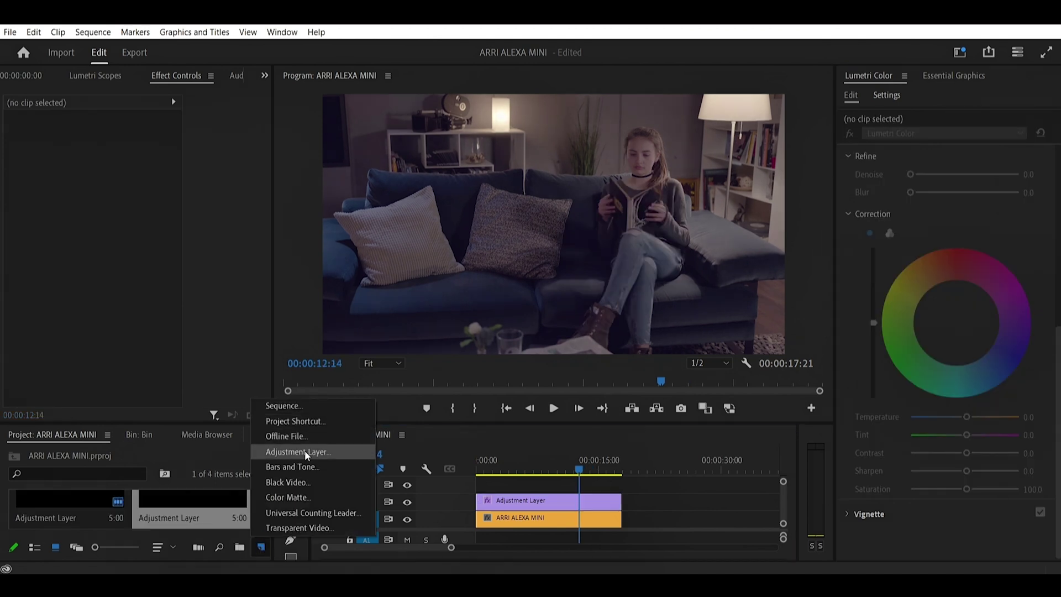
{"action": "left_click", "coordinate": [297, 452]}
{"action": "left_click_drag", "start_coordinate": [69, 503], "coordinate": [621, 484]}
{"action": "left_click", "coordinate": [601, 488]}
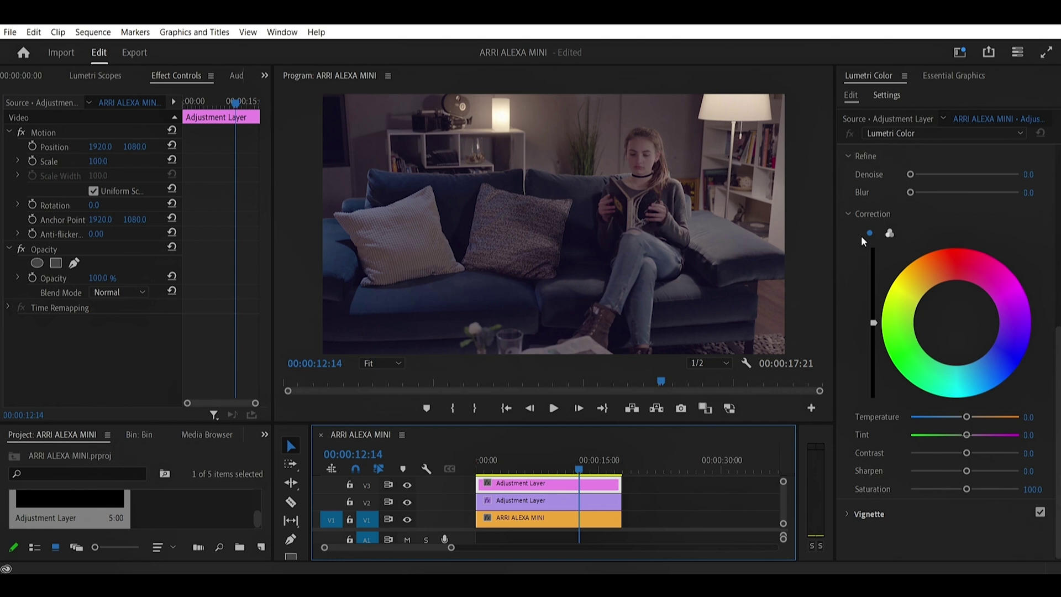
Step: Add Lumetri Color to the new V3 adjustment layer and open its Basic Correction section
{"action": "left_click", "coordinate": [862, 235]}
{"action": "scroll", "coordinate": [862, 236], "scroll_direction": "up", "scroll_amount": 4}
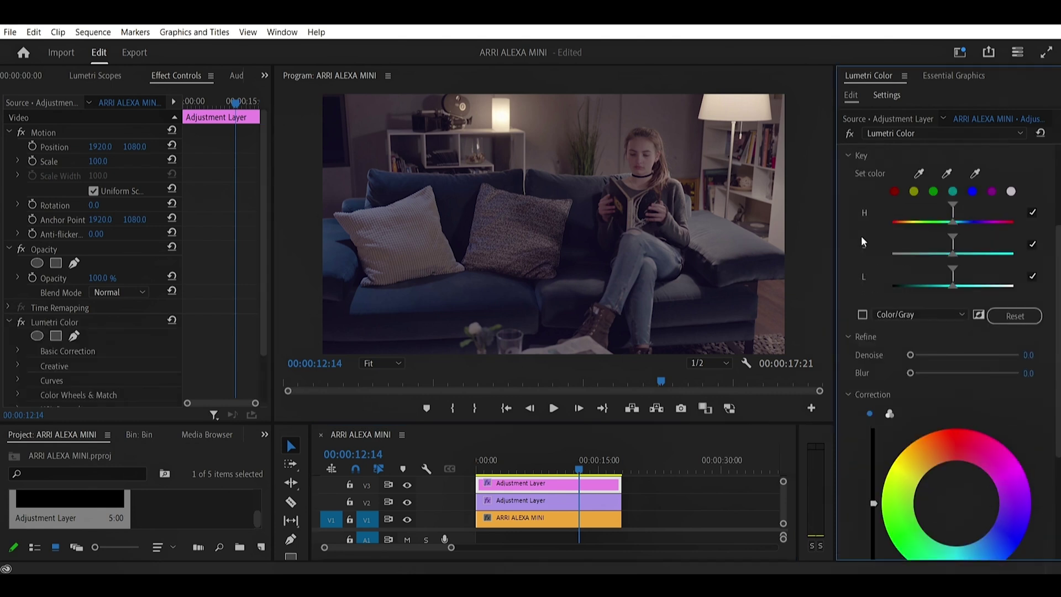
{"action": "scroll", "coordinate": [936, 218], "scroll_direction": "up", "scroll_amount": 3}
{"action": "left_click", "coordinate": [855, 242]}
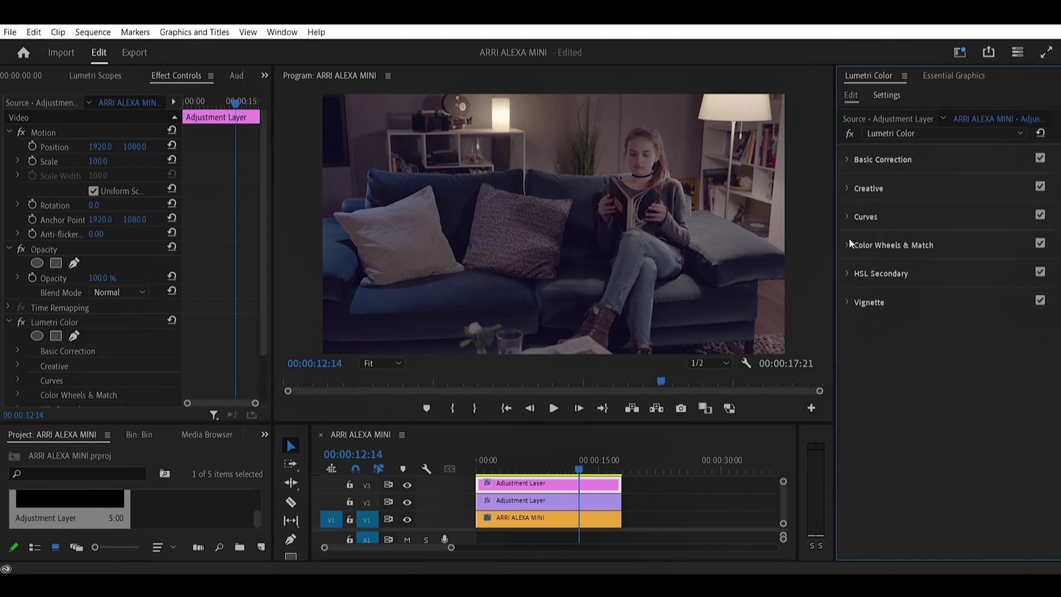
{"action": "left_click", "coordinate": [844, 275]}
{"action": "scroll", "coordinate": [851, 337], "scroll_direction": "down", "scroll_amount": 5}
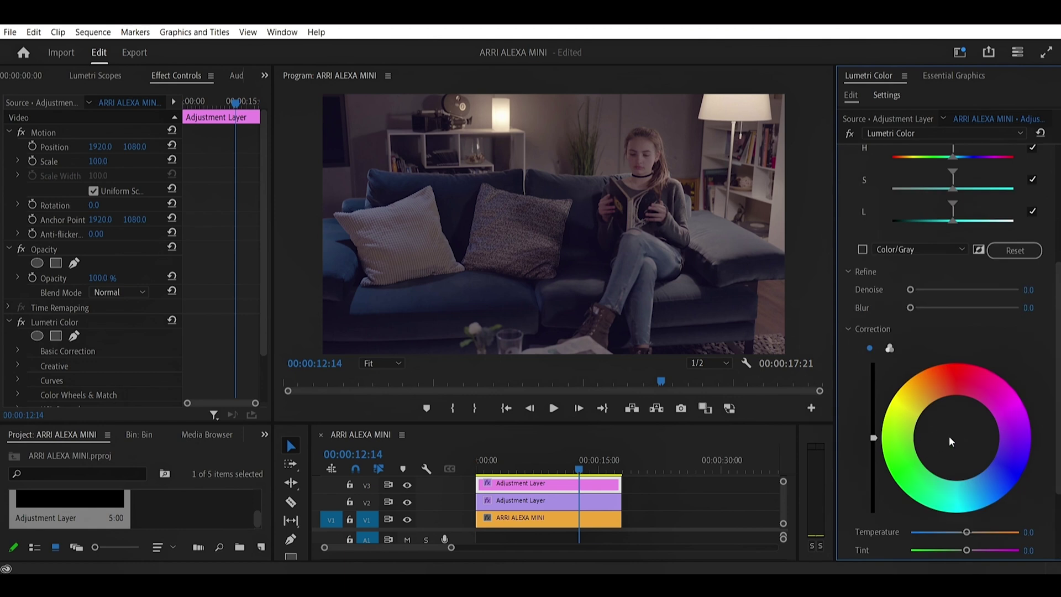
{"action": "left_click", "coordinate": [541, 489]}
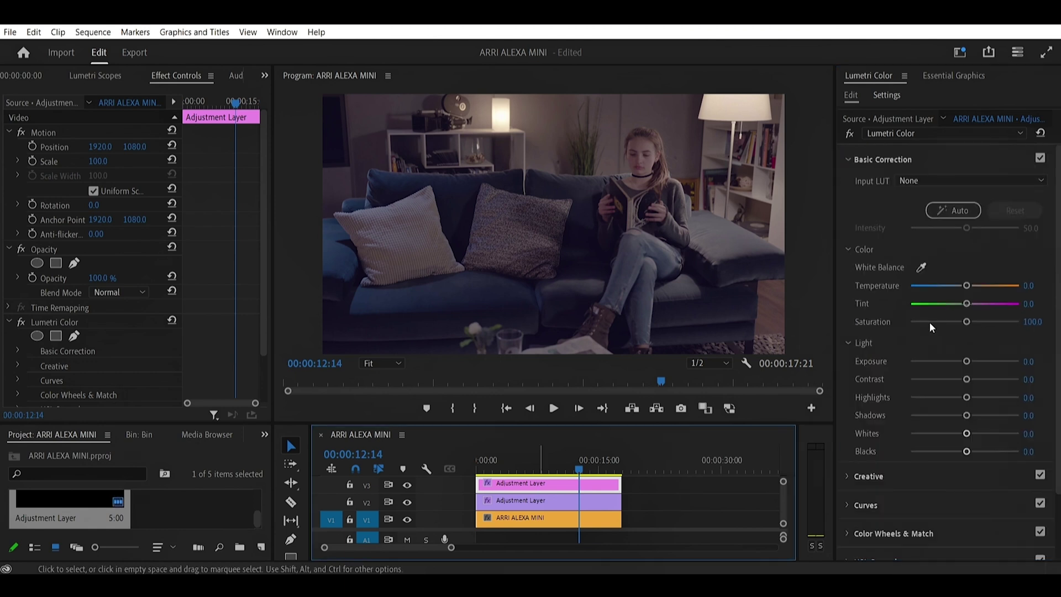
Step: Set the V3 adjustment layer's temperature to 13 and saturation to 145, and compare with the effect off
{"action": "left_click", "coordinate": [1026, 286]}
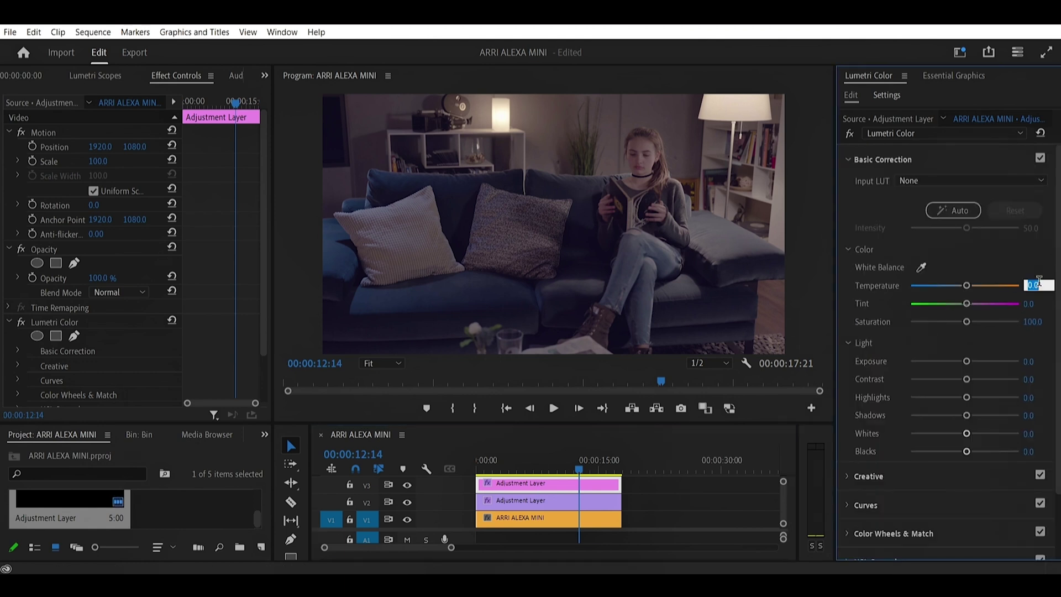
{"action": "type", "text": "13"}
{"action": "key", "text": "Return"}
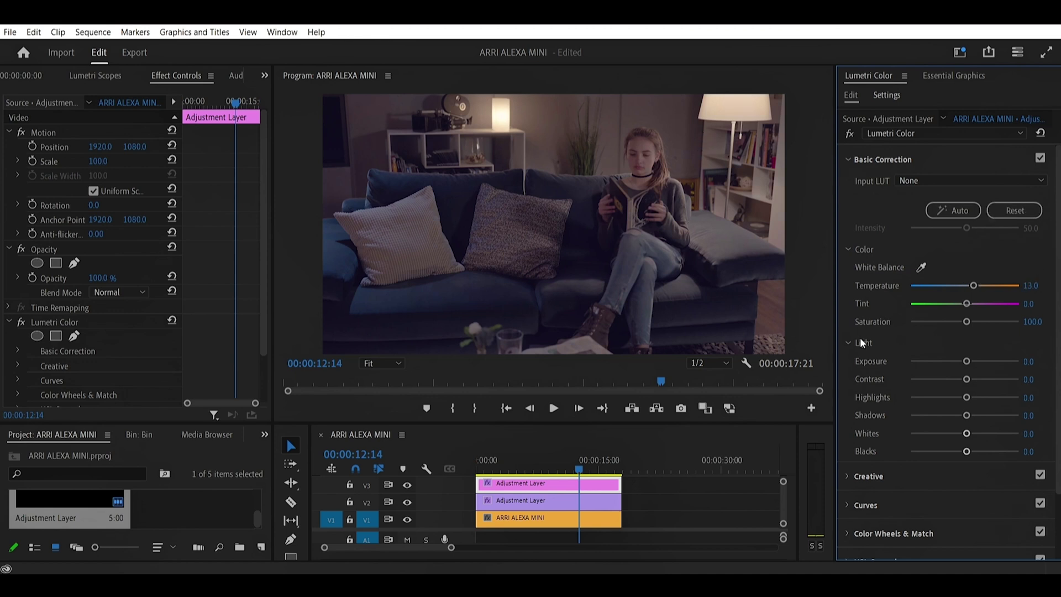
{"action": "left_click", "coordinate": [1039, 321]}
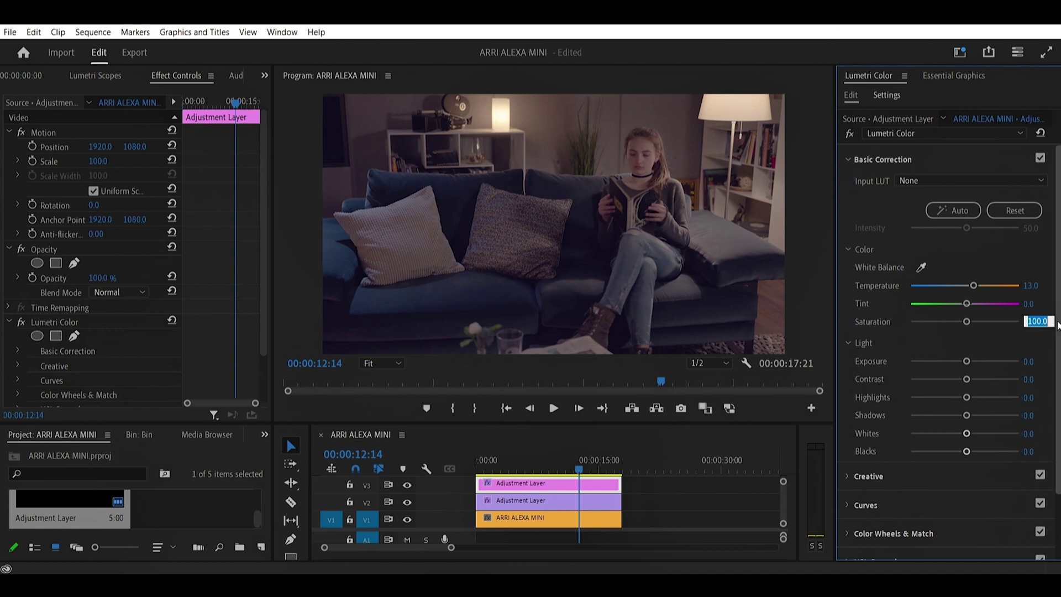
{"action": "type", "text": "145"}
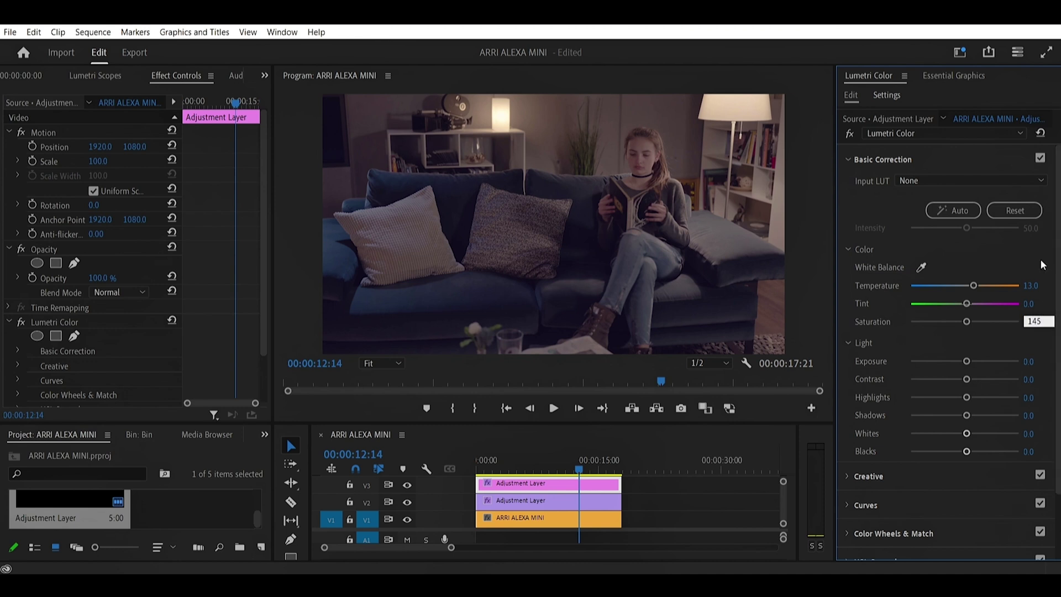
{"action": "key", "text": "Return"}
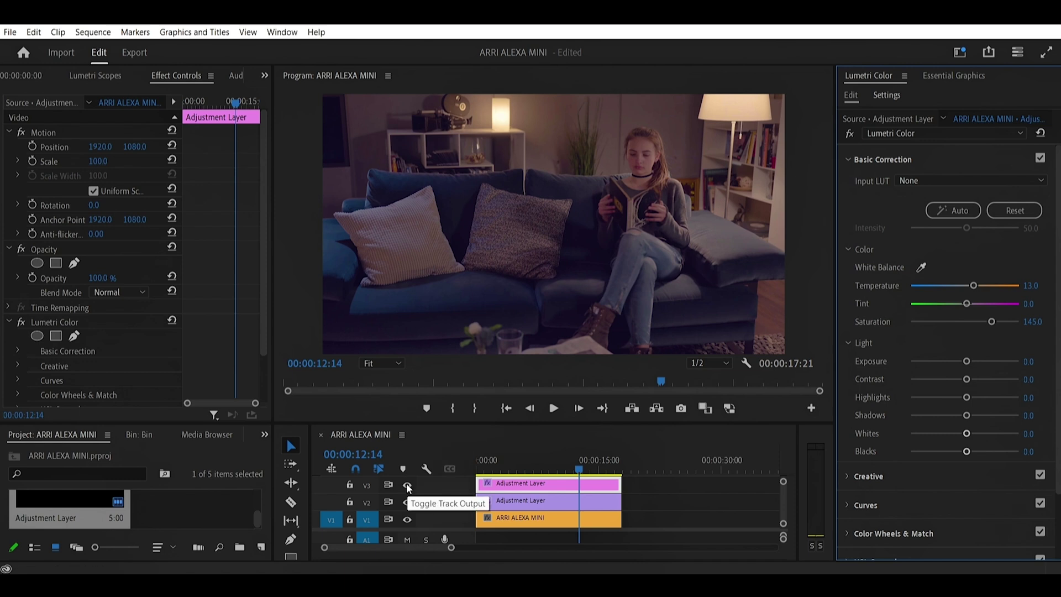
{"action": "left_click", "coordinate": [849, 134]}
{"action": "left_click", "coordinate": [849, 135]}
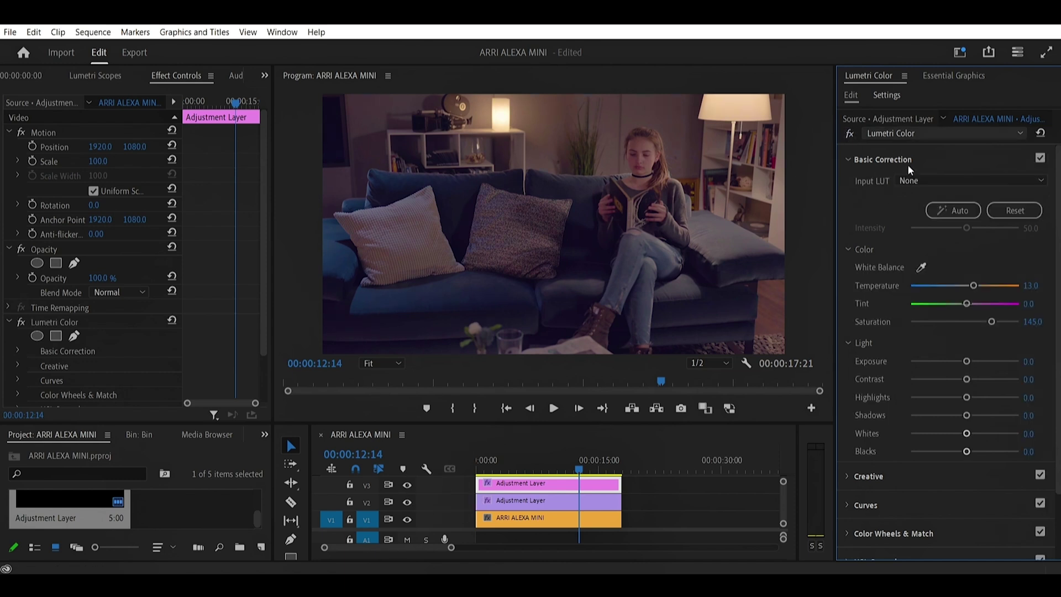
Step: Apply the SL NEUTRAL START creative look to the V3 adjustment layer and compare the picture with Creative switched off
{"action": "scroll", "coordinate": [880, 387], "scroll_direction": "down", "scroll_amount": 1}
{"action": "scroll", "coordinate": [880, 386], "scroll_direction": "down", "scroll_amount": 3}
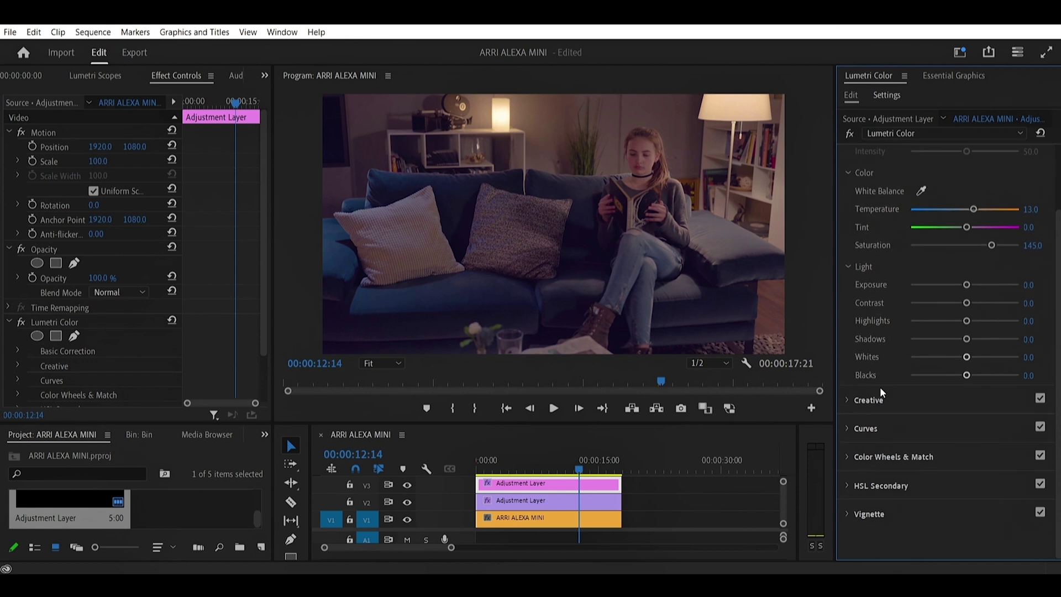
{"action": "left_click", "coordinate": [849, 399]}
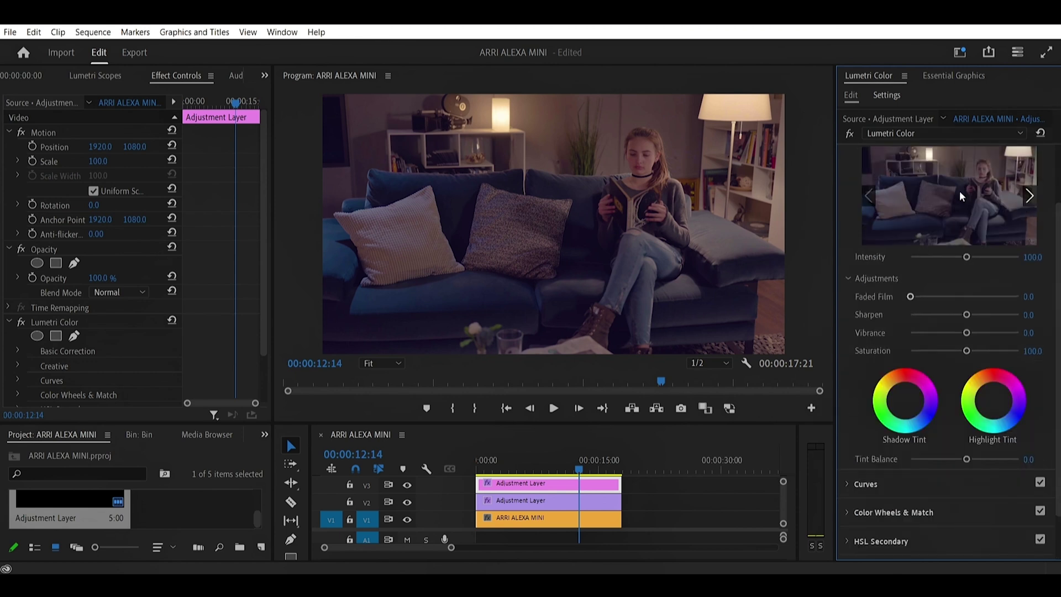
{"action": "scroll", "coordinate": [971, 237], "scroll_direction": "up", "scroll_amount": 3}
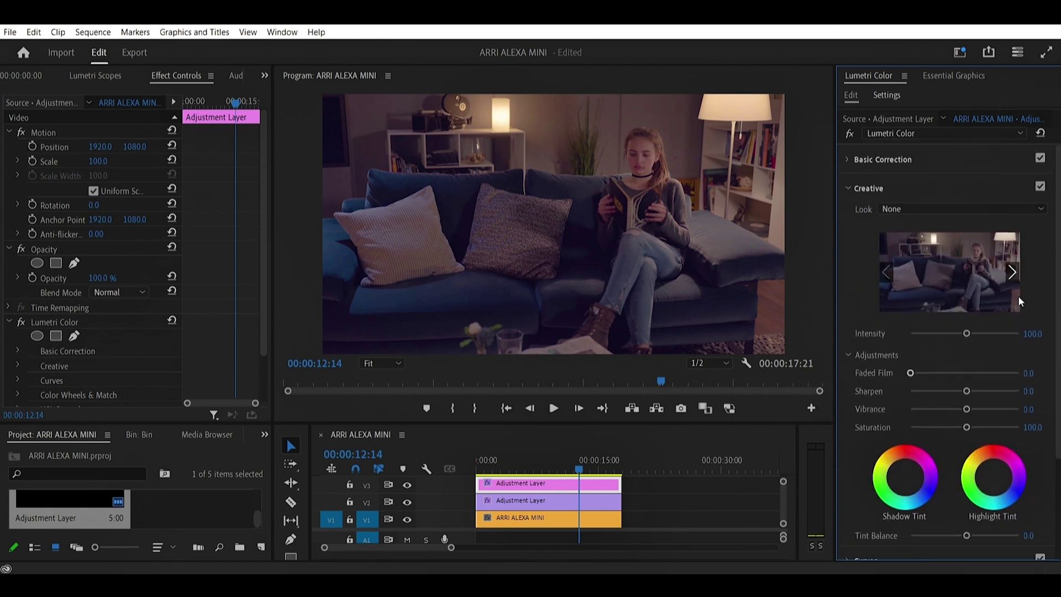
{"action": "left_click", "coordinate": [1030, 272]}
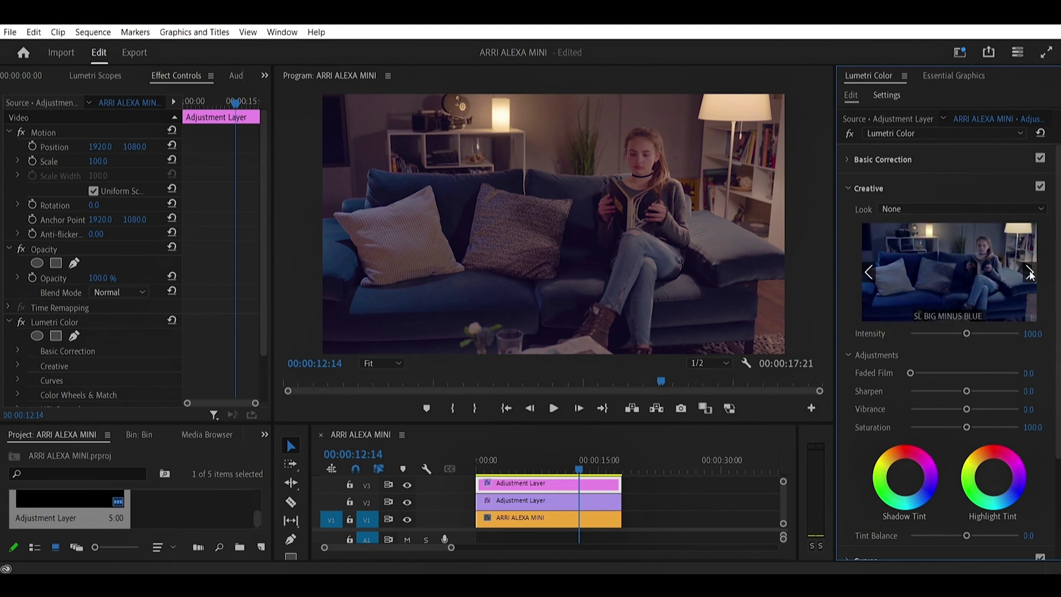
{"action": "left_click", "coordinate": [1017, 276]}
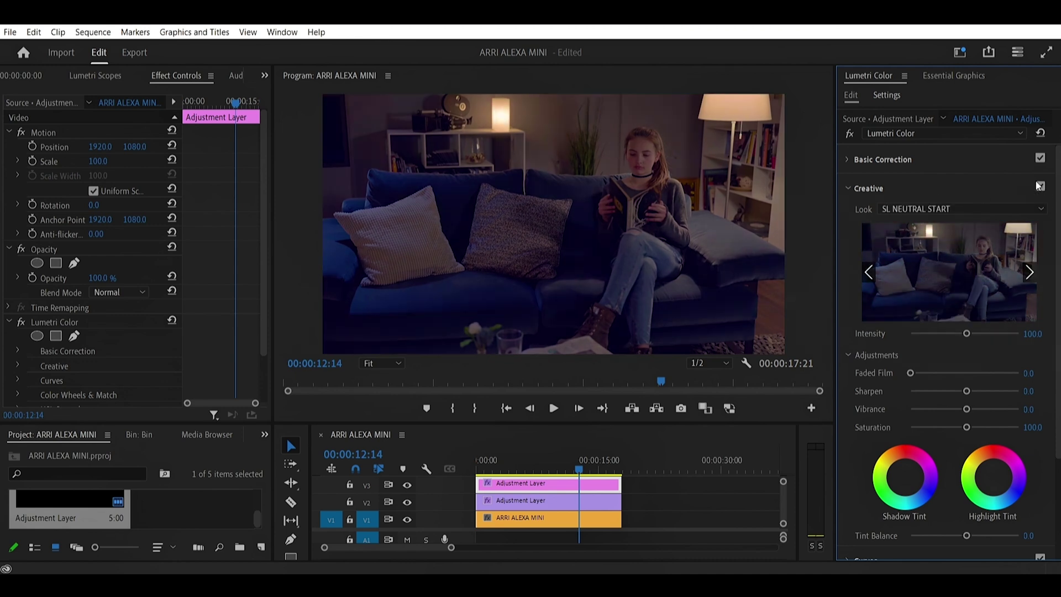
{"action": "left_click", "coordinate": [1041, 188]}
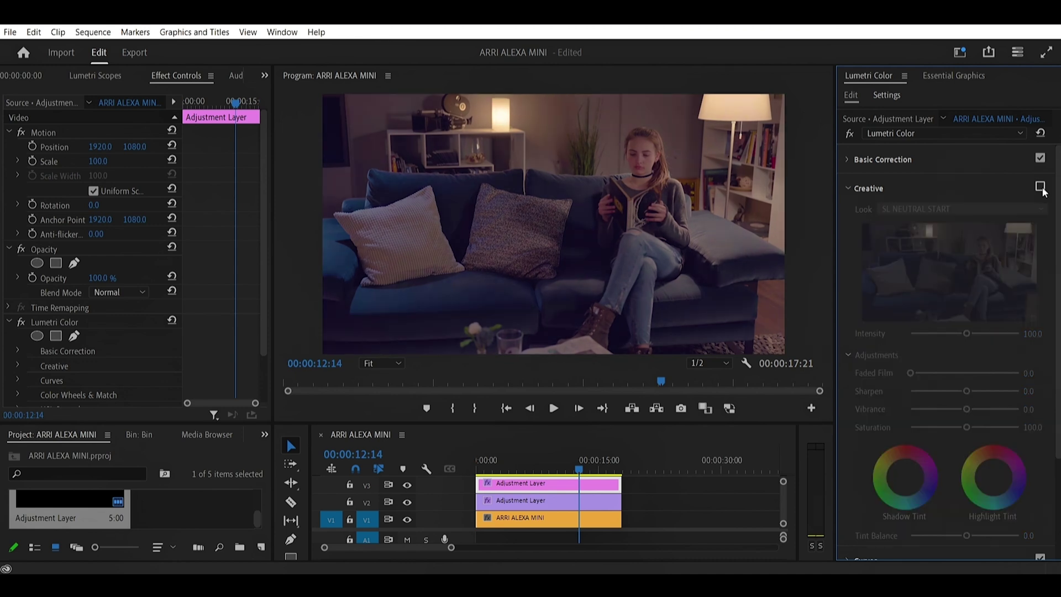
{"action": "left_click", "coordinate": [1041, 188]}
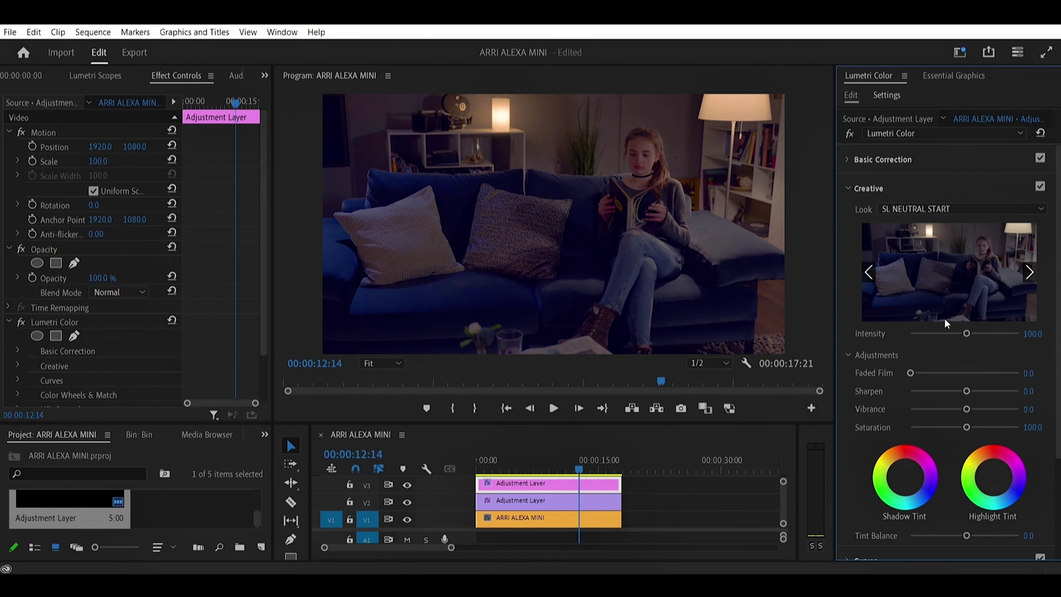
Step: Lower the creative look's intensity to 62.4 and compare the picture with Creative switched off
{"action": "left_click_drag", "start_coordinate": [967, 335], "coordinate": [944, 338]}
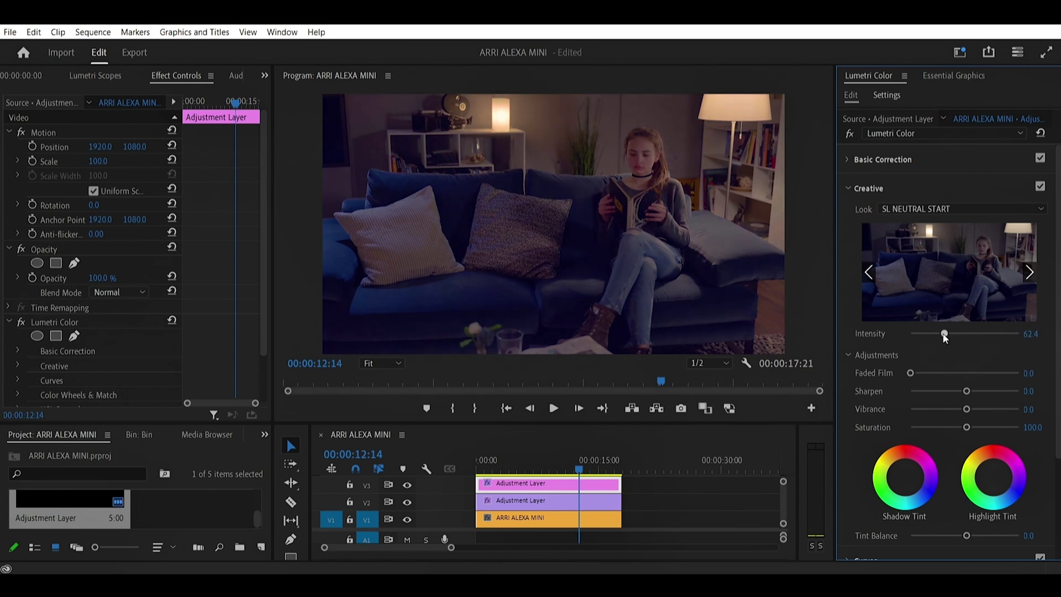
{"action": "left_click", "coordinate": [1040, 187]}
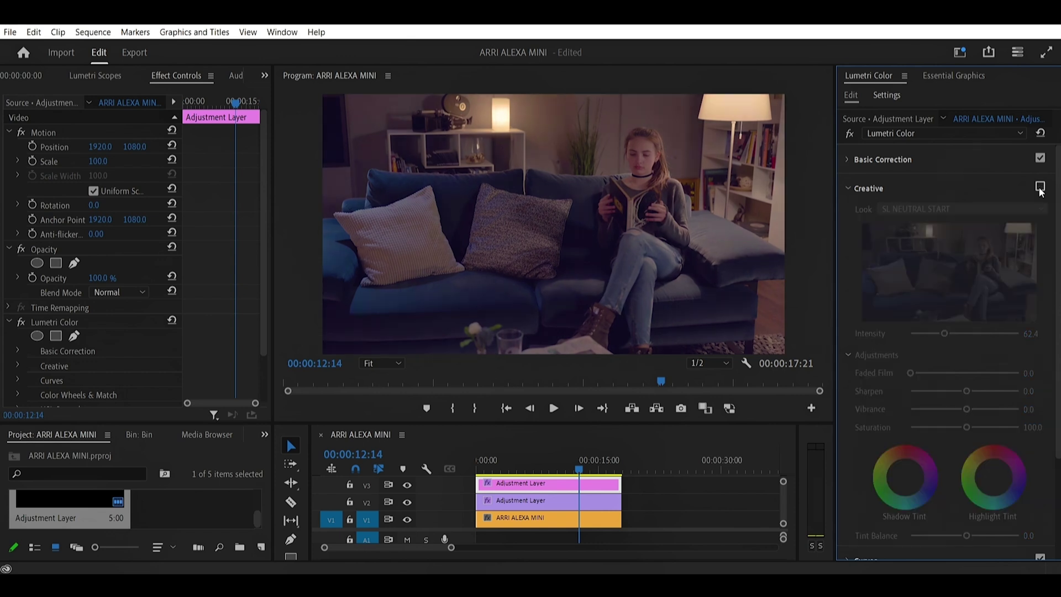
{"action": "left_click", "coordinate": [1040, 188]}
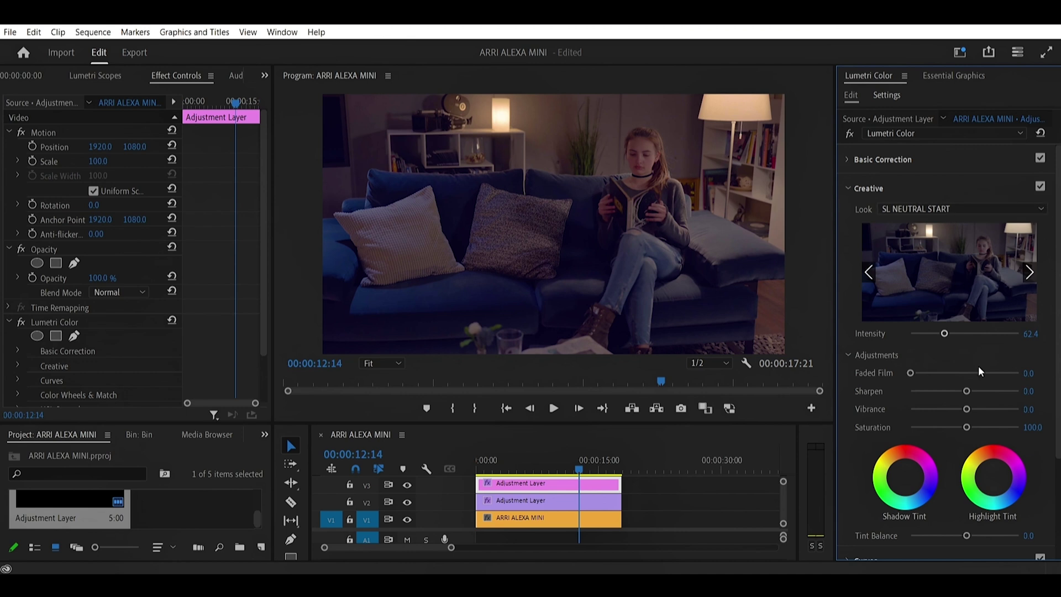
{"action": "left_click", "coordinate": [971, 210]}
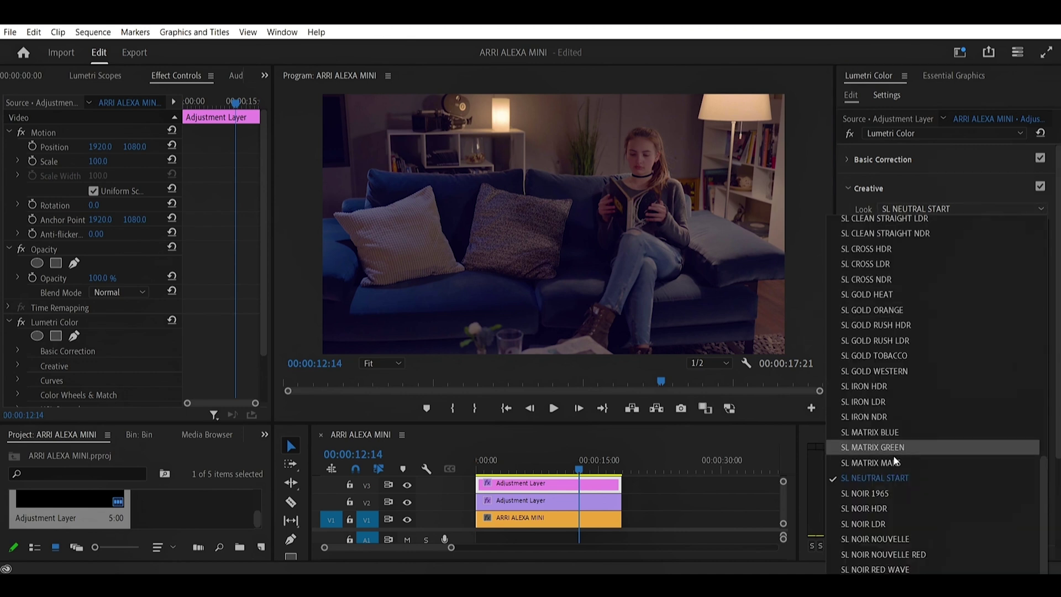
{"action": "left_click", "coordinate": [982, 189]}
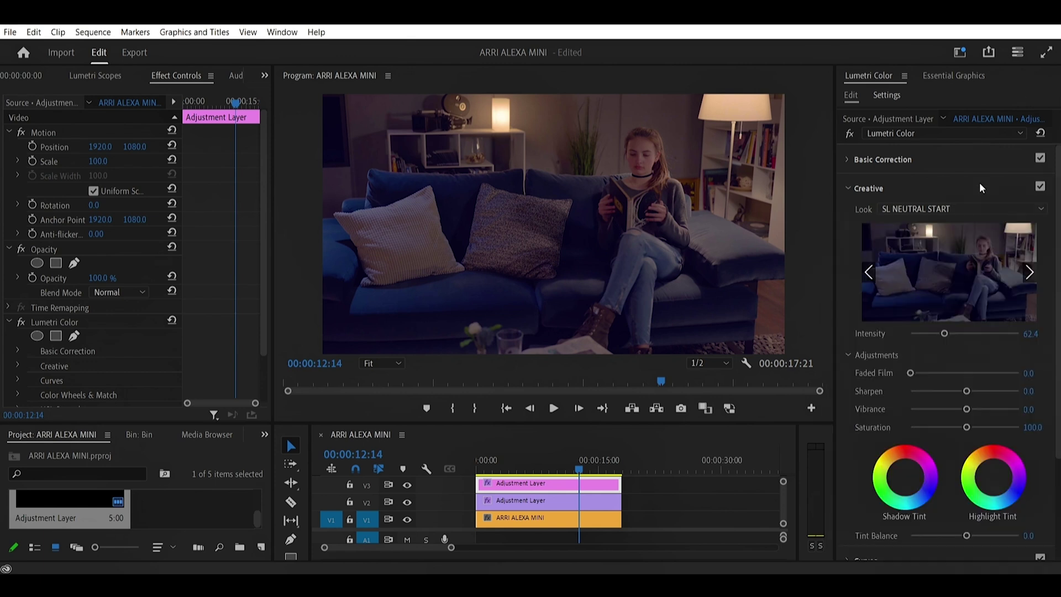
{"action": "left_click", "coordinate": [983, 191]}
{"action": "left_click", "coordinate": [982, 191]}
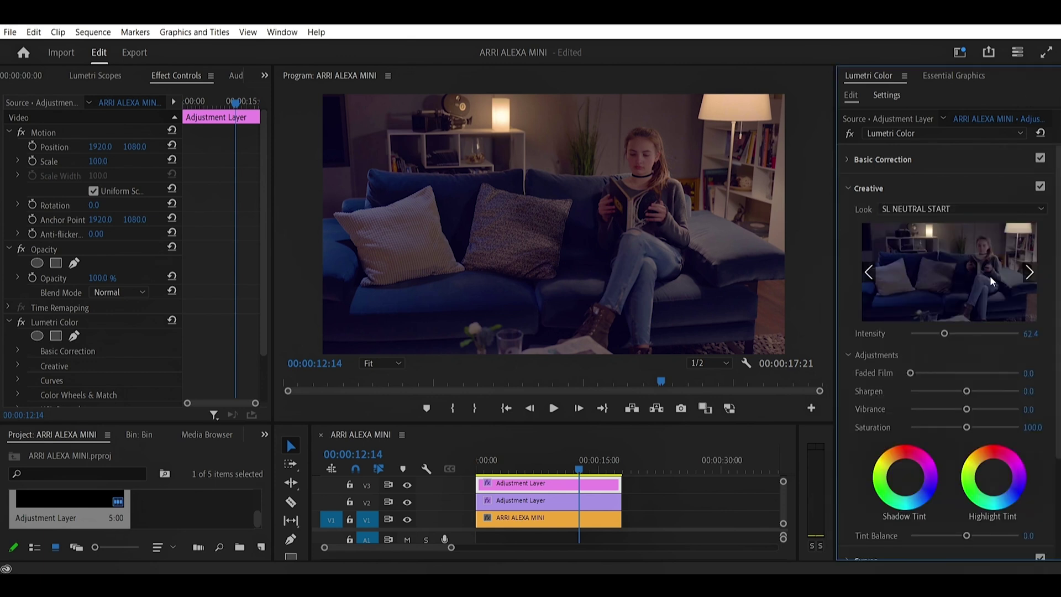
Step: Set the creative look's intensity to 60 and compare the picture with the whole Lumetri Color effect bypassed
{"action": "left_click", "coordinate": [1033, 333]}
{"action": "type", "text": "60"}
{"action": "key", "text": "Return"}
{"action": "left_click", "coordinate": [850, 134]}
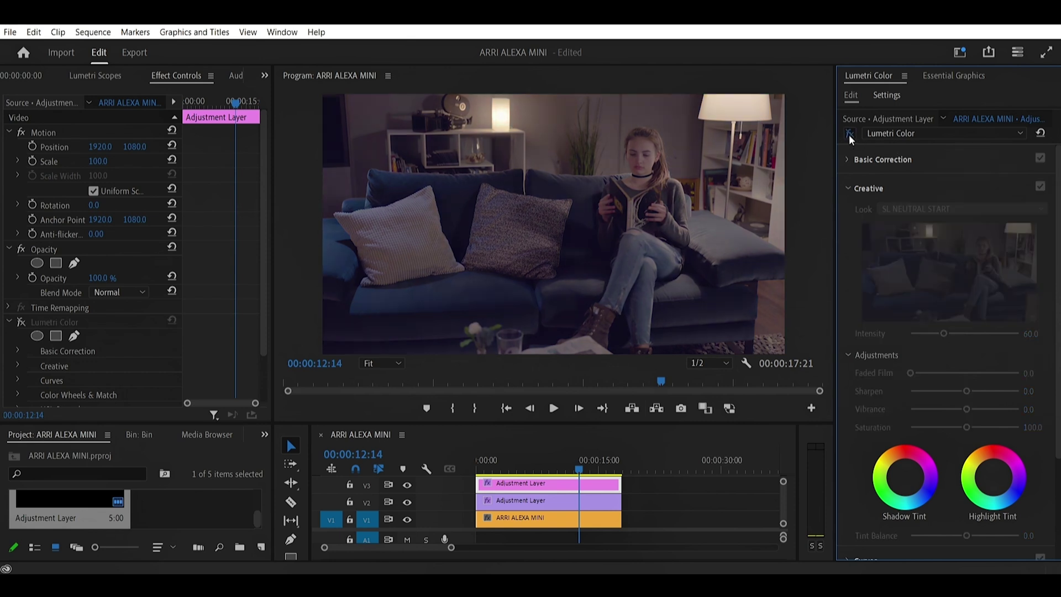
{"action": "left_click", "coordinate": [850, 136]}
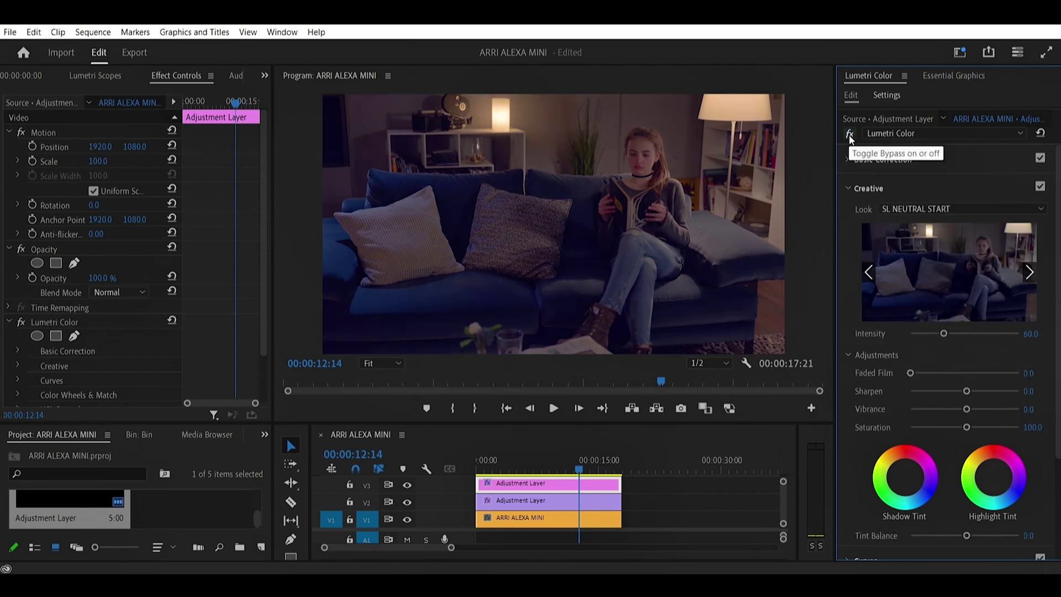
{"action": "left_click", "coordinate": [849, 134]}
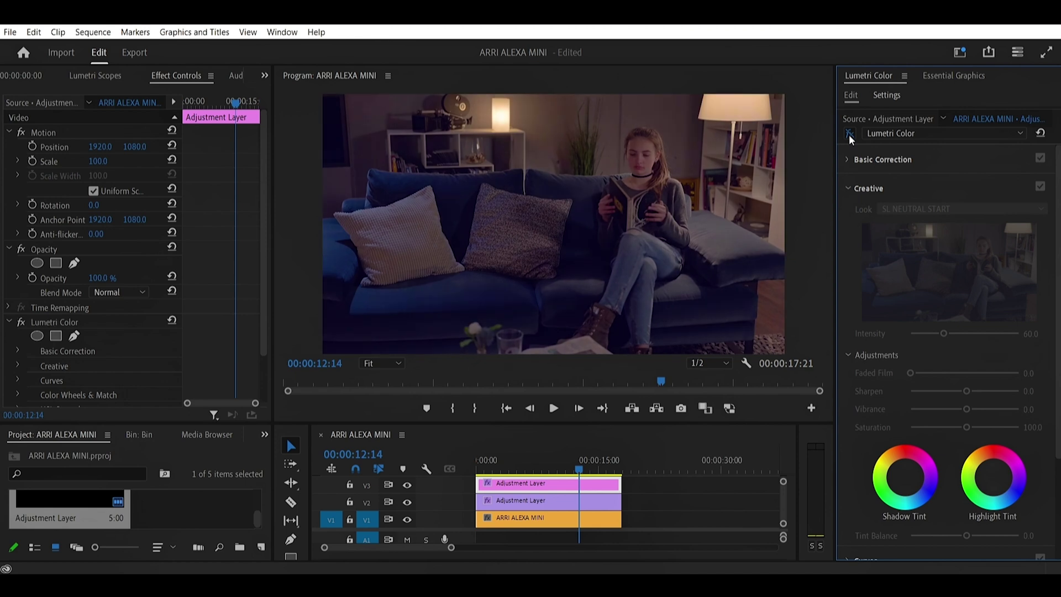
{"action": "left_click", "coordinate": [849, 135]}
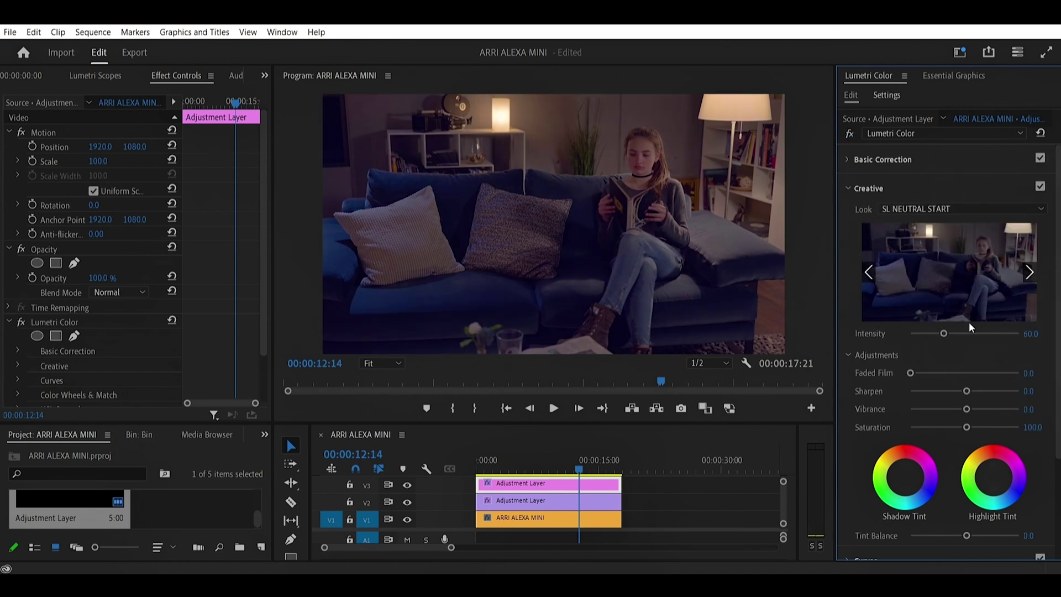
Step: Set the V3 adjustment layer's Basic Correction saturation to 140 and check the grade on earlier frames of the clip
{"action": "left_click", "coordinate": [847, 160]}
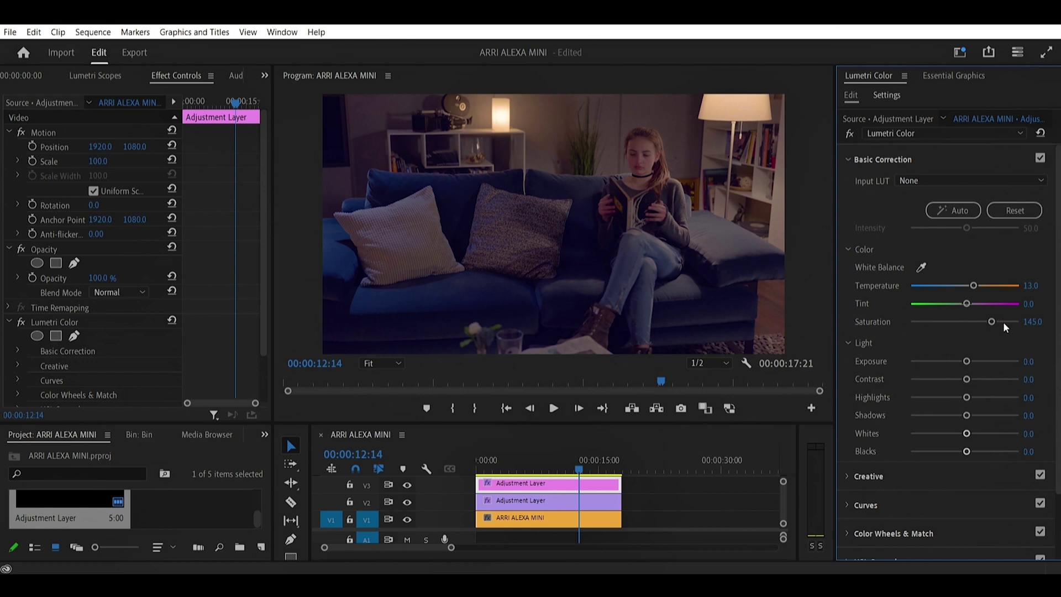
{"action": "left_click", "coordinate": [1032, 322]}
{"action": "type", "text": "140"}
{"action": "key", "text": "Return"}
{"action": "left_click", "coordinate": [550, 470]}
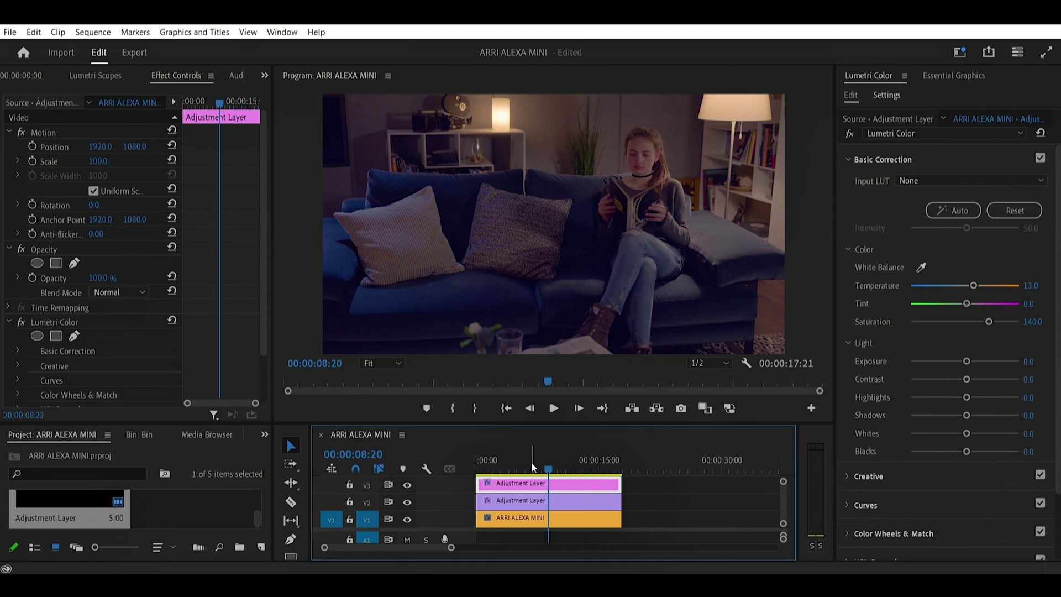
{"action": "left_click", "coordinate": [534, 471]}
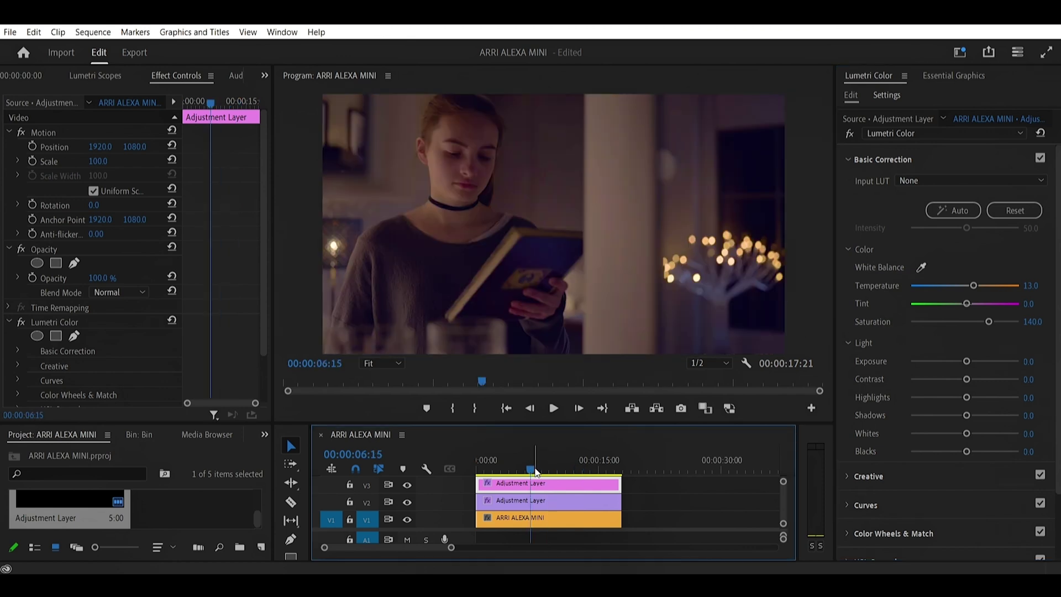